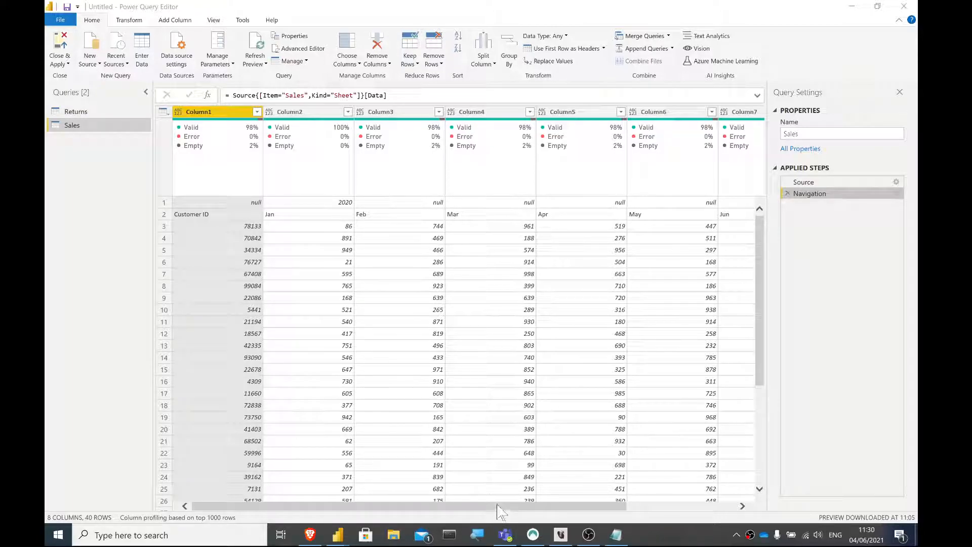
- Examine the raw Returns sheet at its Navigation step, including the null row, the header row and the last-updated column
{"action": "left_click", "coordinate": [496, 506]}
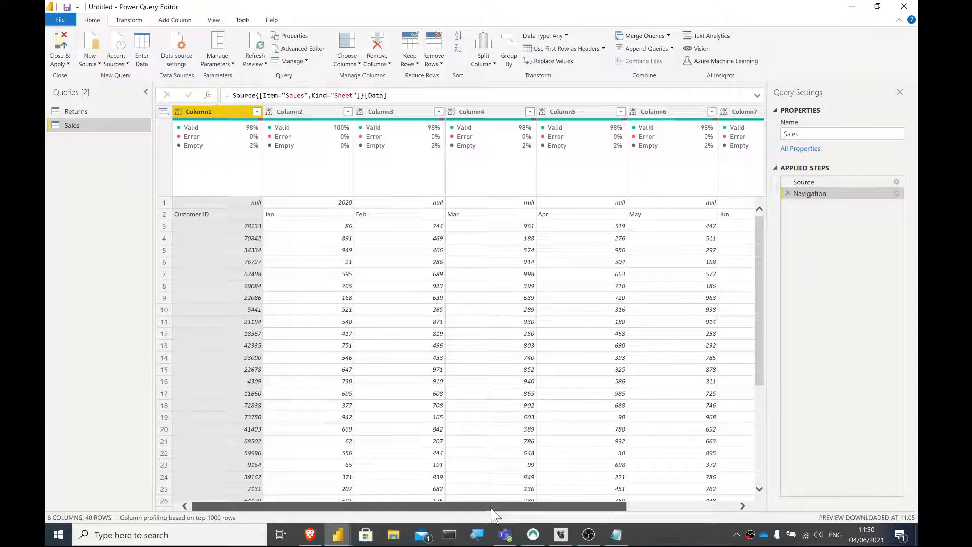
{"action": "mouse_move", "coordinate": [492, 510]}
{"action": "left_mouse_down"}
{"action": "mouse_move", "coordinate": [678, 512]}
{"action": "mouse_move", "coordinate": [481, 488]}
{"action": "mouse_move", "coordinate": [485, 501]}
{"action": "left_mouse_up"}
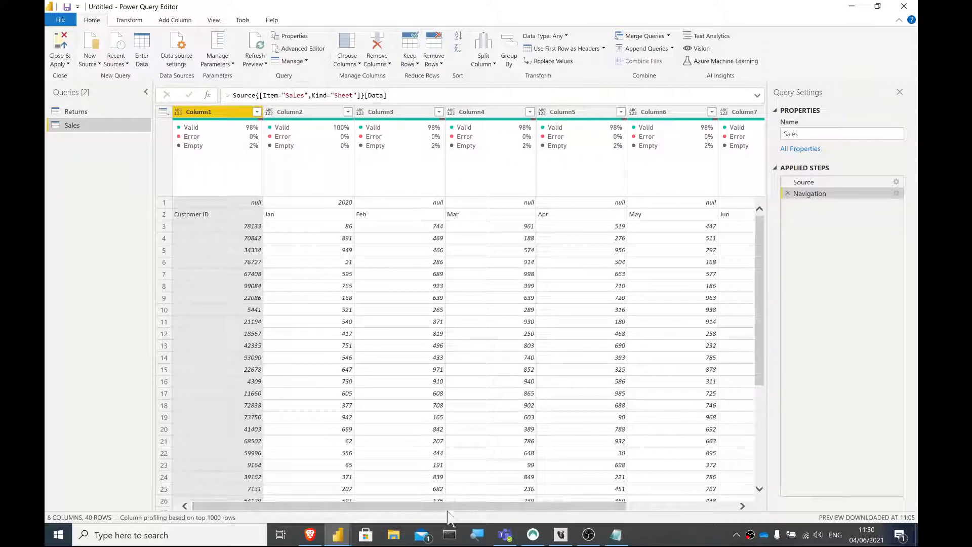
{"action": "left_click", "coordinate": [105, 112]}
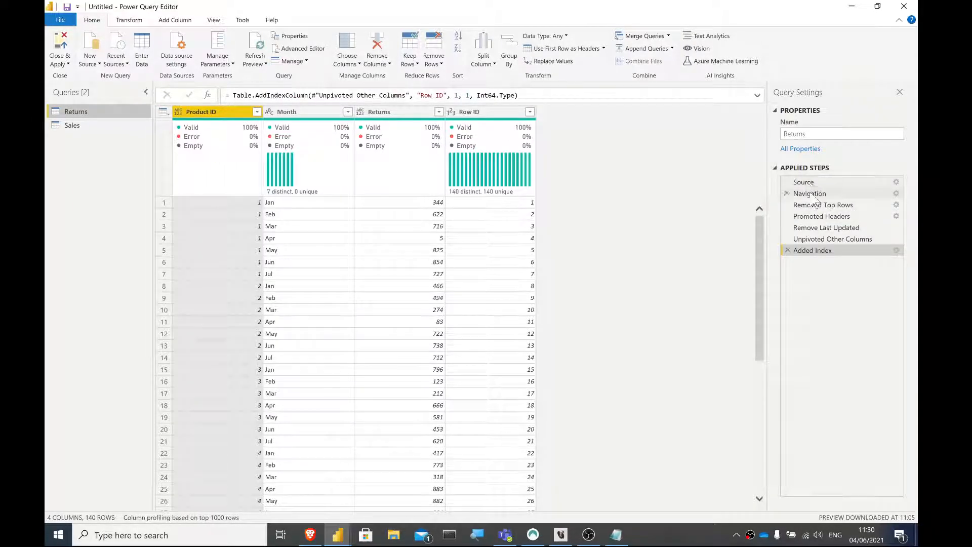
{"action": "left_click", "coordinate": [811, 195]}
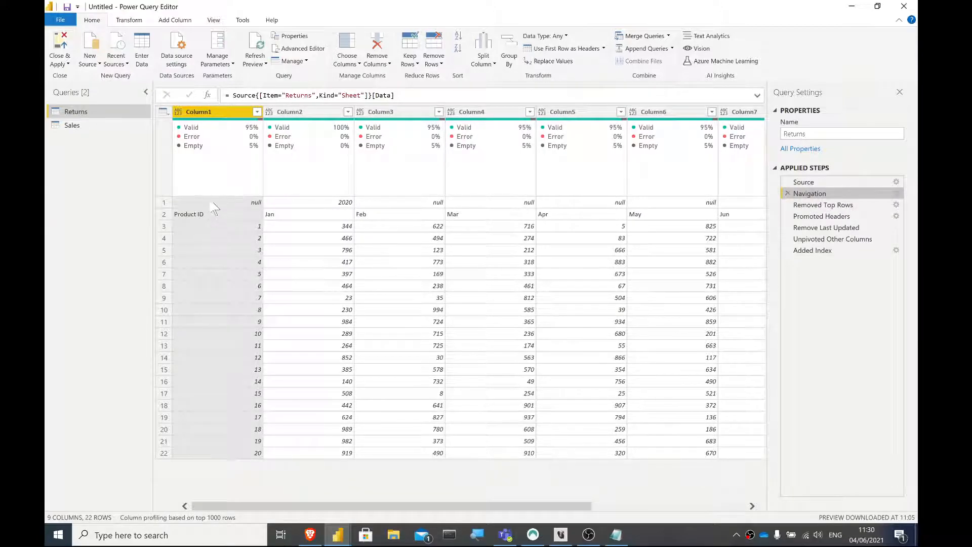
{"action": "left_click", "coordinate": [404, 201]}
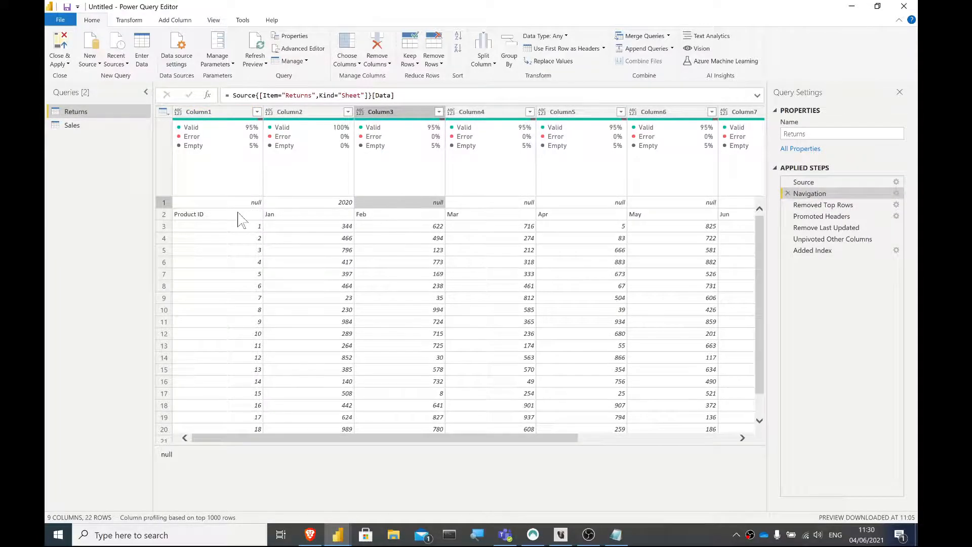
{"action": "left_click", "coordinate": [330, 215]}
{"action": "left_click_drag", "start_coordinate": [400, 441], "coordinate": [628, 437]}
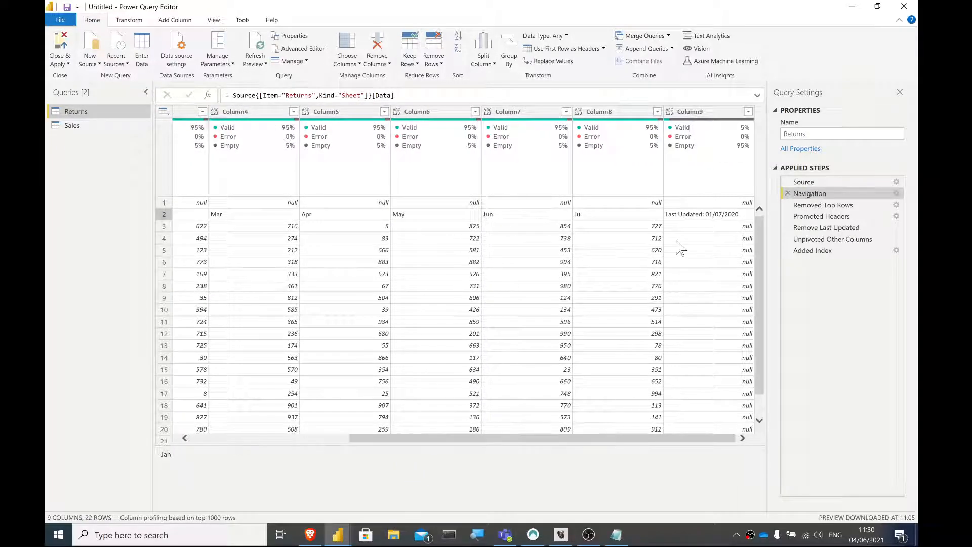
{"action": "left_click", "coordinate": [681, 228]}
{"action": "left_click", "coordinate": [678, 215]}
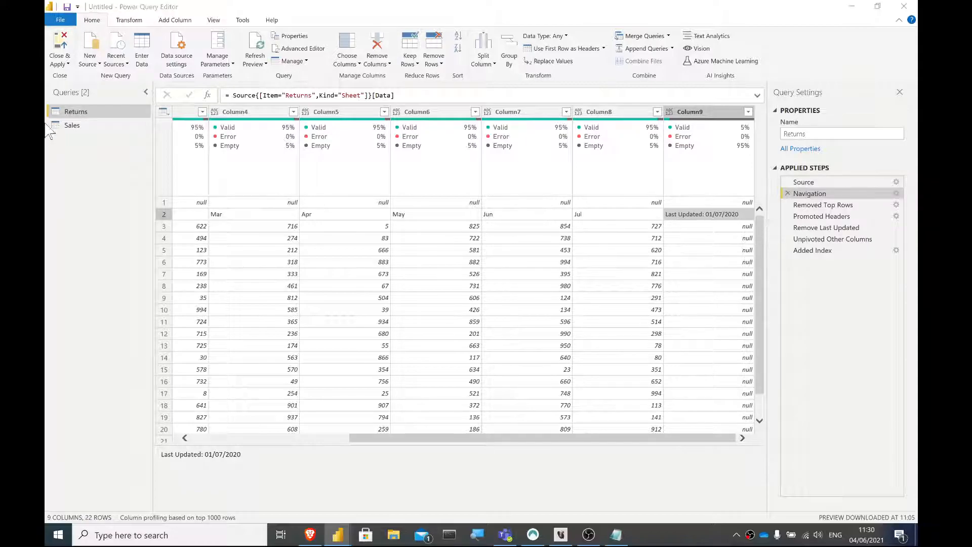
- Compare the raw Sales sheet with the raw Returns sheet, checking the last columns and the ID header in the first column
{"action": "left_click", "coordinate": [71, 125]}
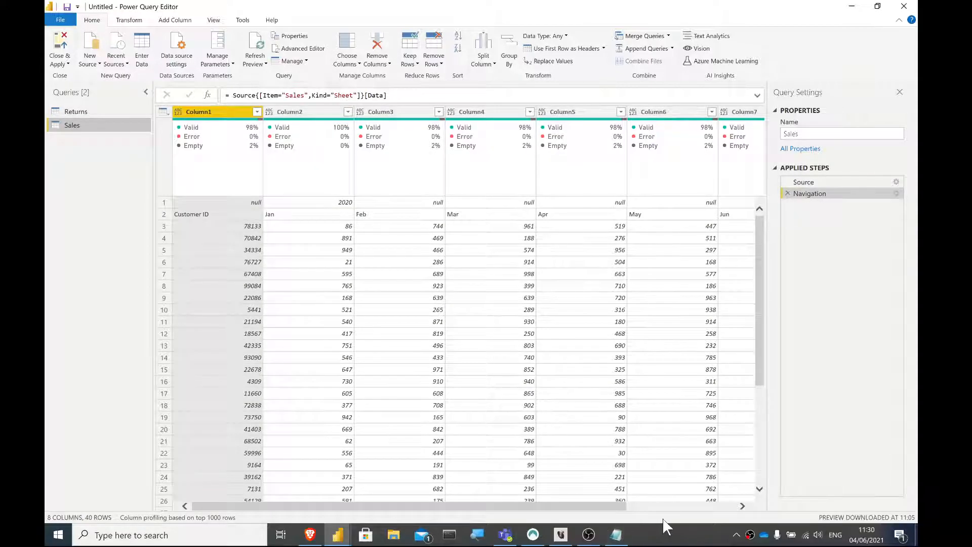
{"action": "left_click", "coordinate": [679, 507]}
{"action": "left_click_drag", "start_coordinate": [679, 507], "coordinate": [405, 465]}
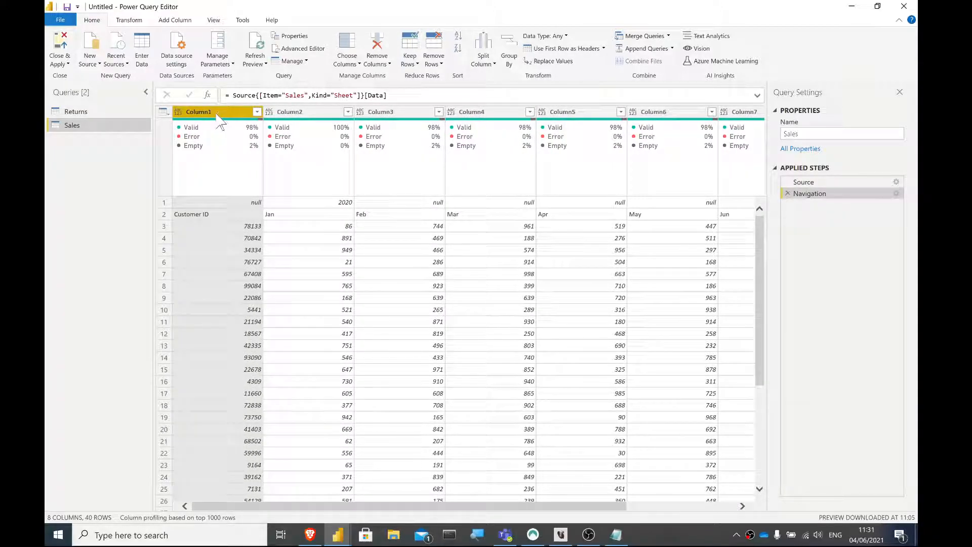
{"action": "left_click", "coordinate": [110, 111]}
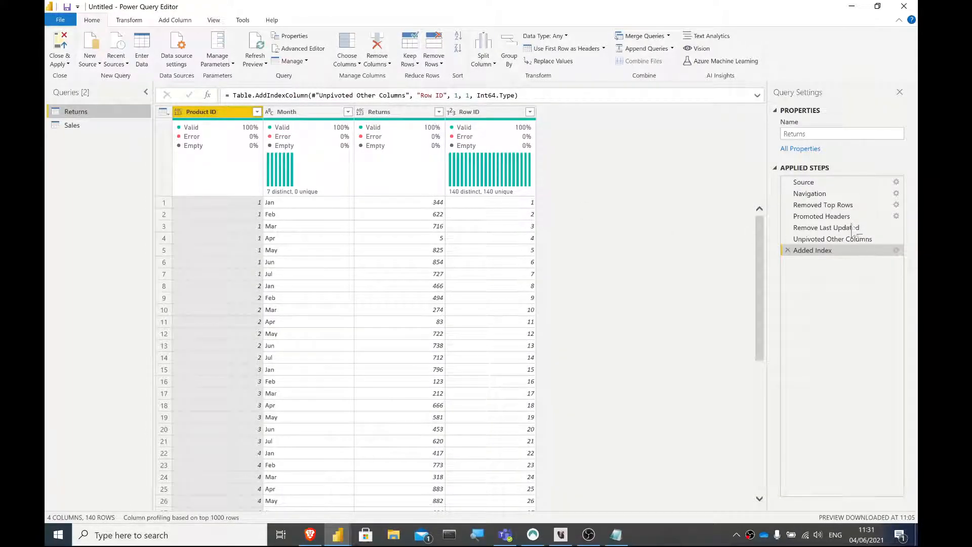
{"action": "left_click", "coordinate": [828, 194]}
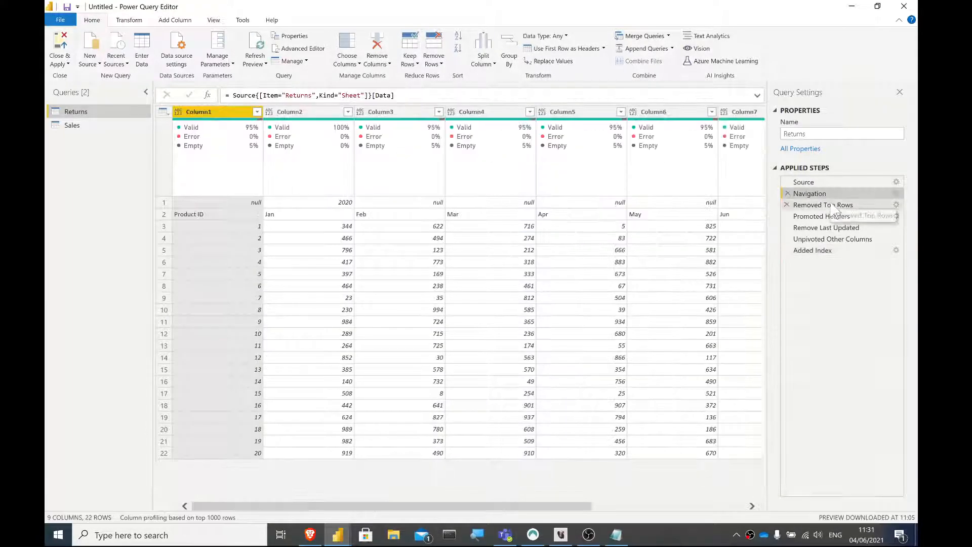
{"action": "left_click", "coordinate": [204, 216]}
{"action": "left_click", "coordinate": [71, 126]}
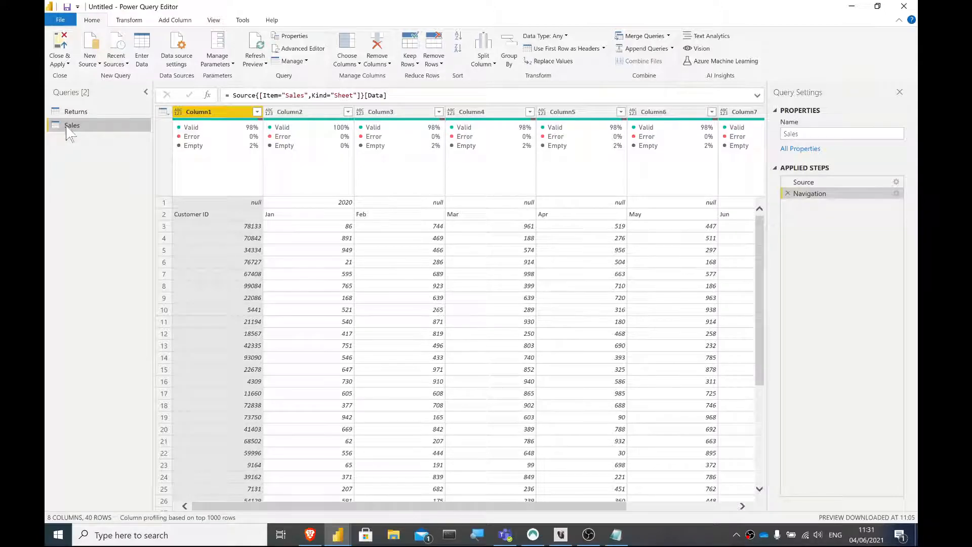
{"action": "left_click", "coordinate": [213, 214]}
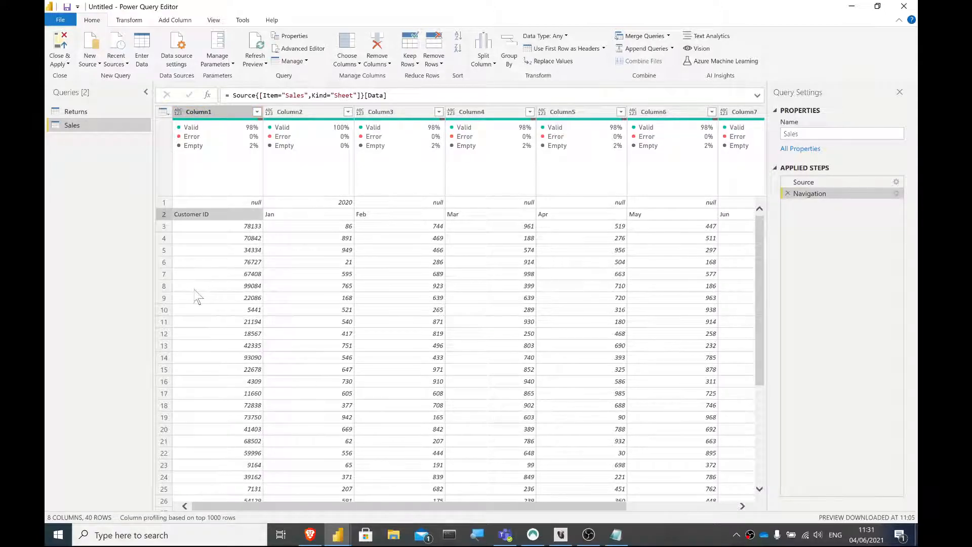
- In the Returns query's code, spread the Table.UnpivotOtherColumns arguments and closing parenthesis over separate indented lines and apply the code
{"action": "left_click", "coordinate": [94, 114]}
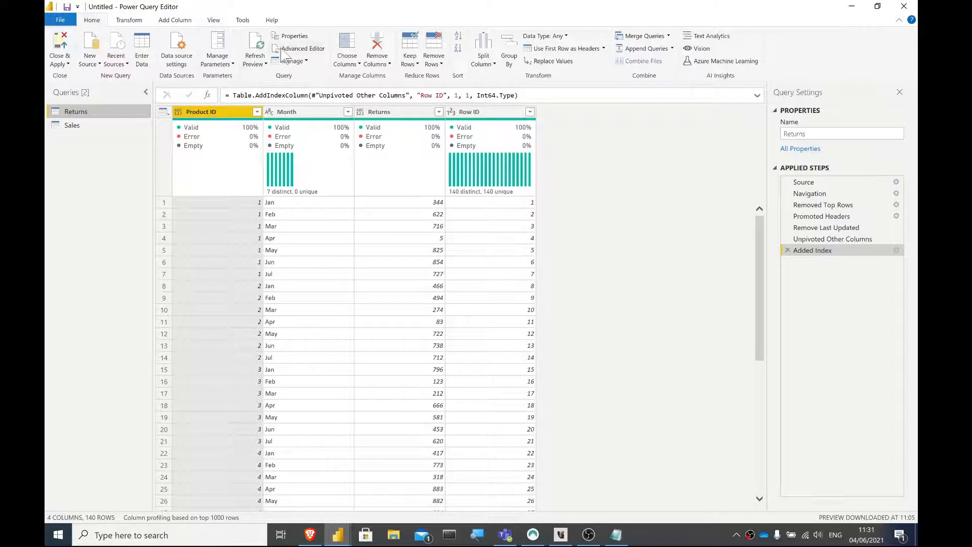
{"action": "left_click", "coordinate": [295, 49]}
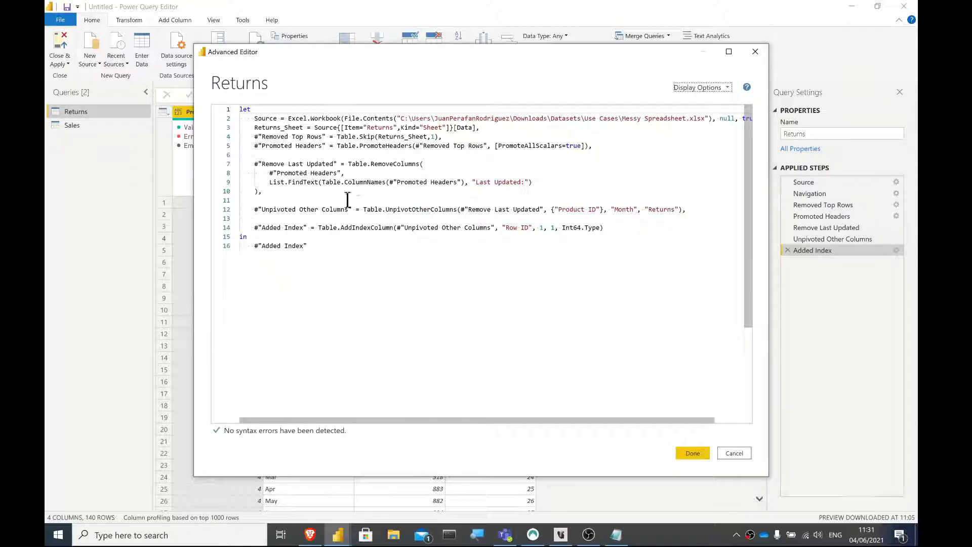
{"action": "left_click", "coordinate": [330, 211]}
{"action": "left_click_drag", "start_coordinate": [329, 212], "coordinate": [278, 203]}
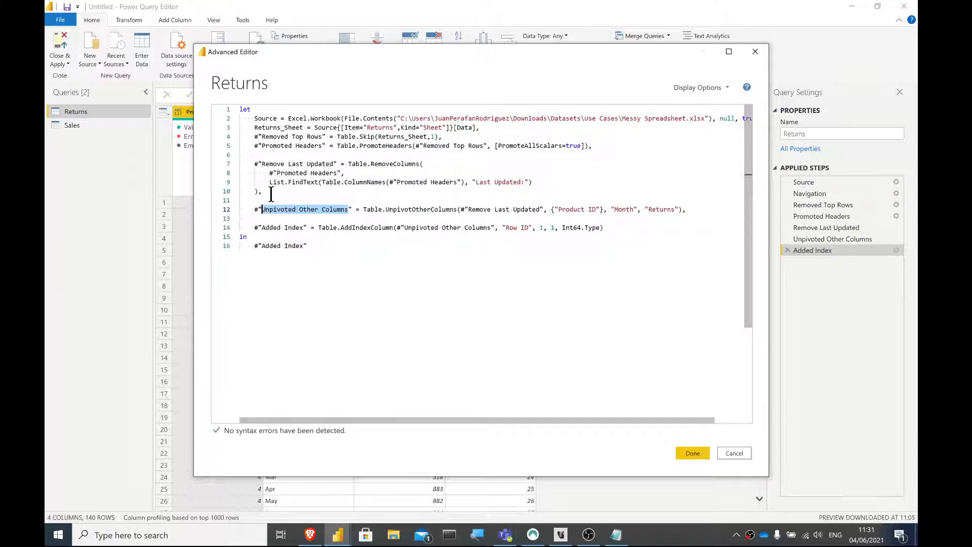
{"action": "left_click_drag", "start_coordinate": [271, 192], "coordinate": [242, 172]}
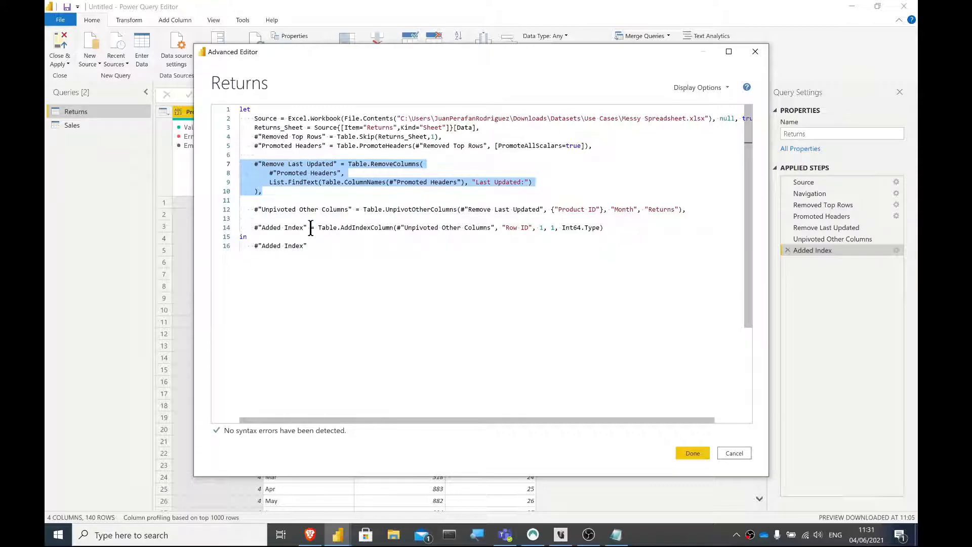
{"action": "left_click", "coordinate": [461, 209]}
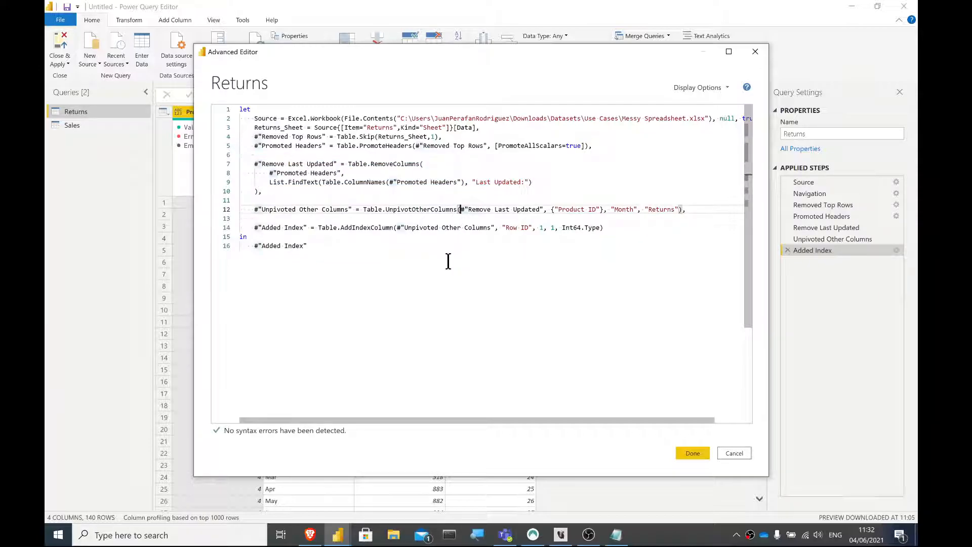
{"action": "key", "text": "Return"}
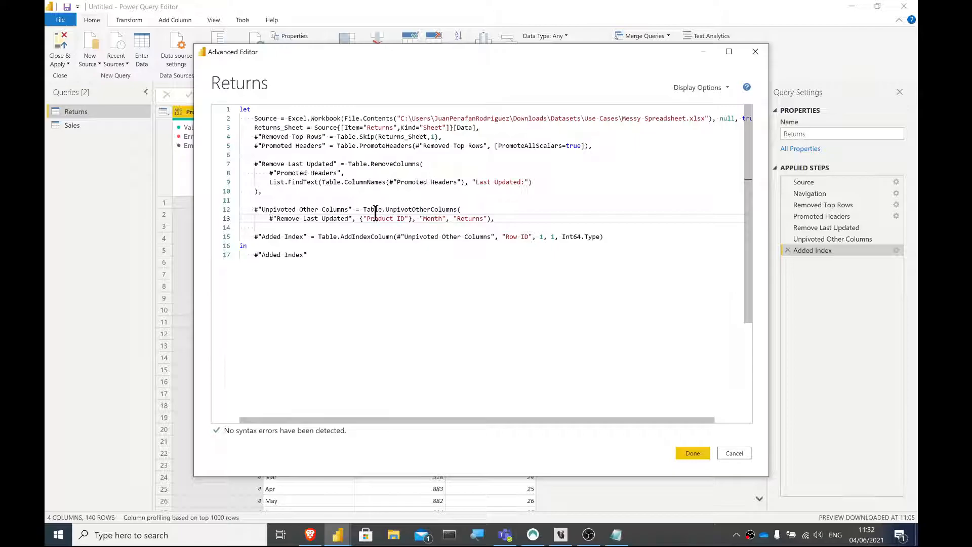
{"action": "left_click", "coordinate": [361, 218]}
{"action": "key", "text": "Return"}
{"action": "left_click", "coordinate": [331, 228]}
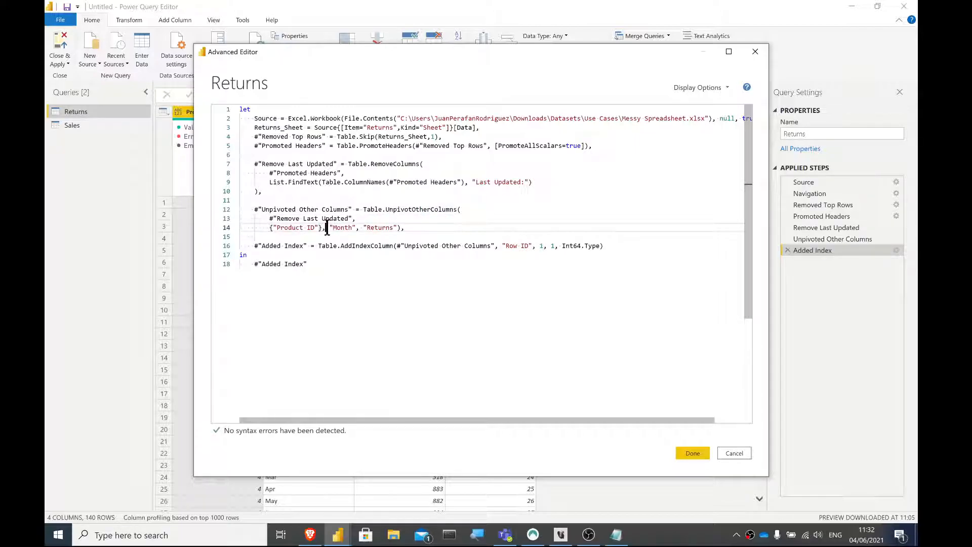
{"action": "key", "text": "Return"}
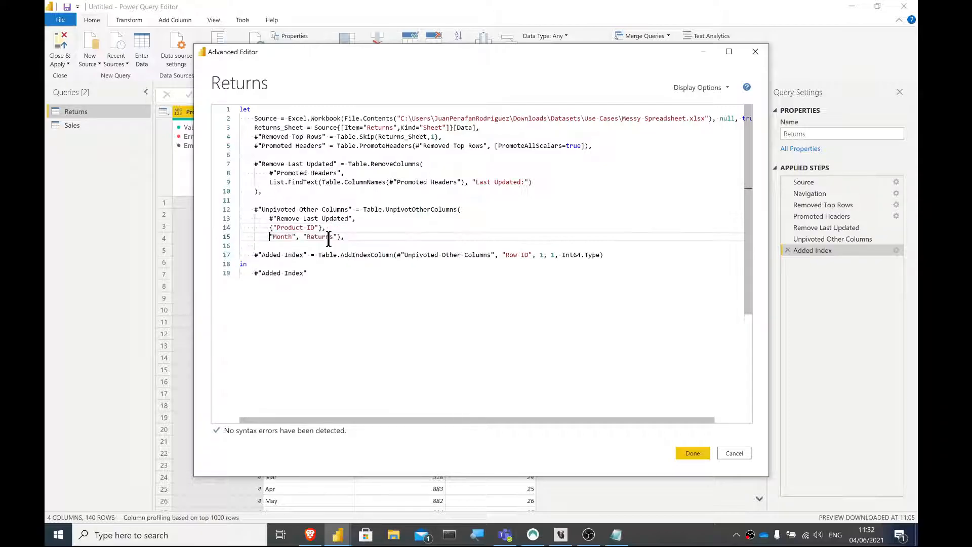
{"action": "left_click", "coordinate": [338, 237]}
{"action": "key", "text": "Return"}
{"action": "key", "text": "BackSpace"}
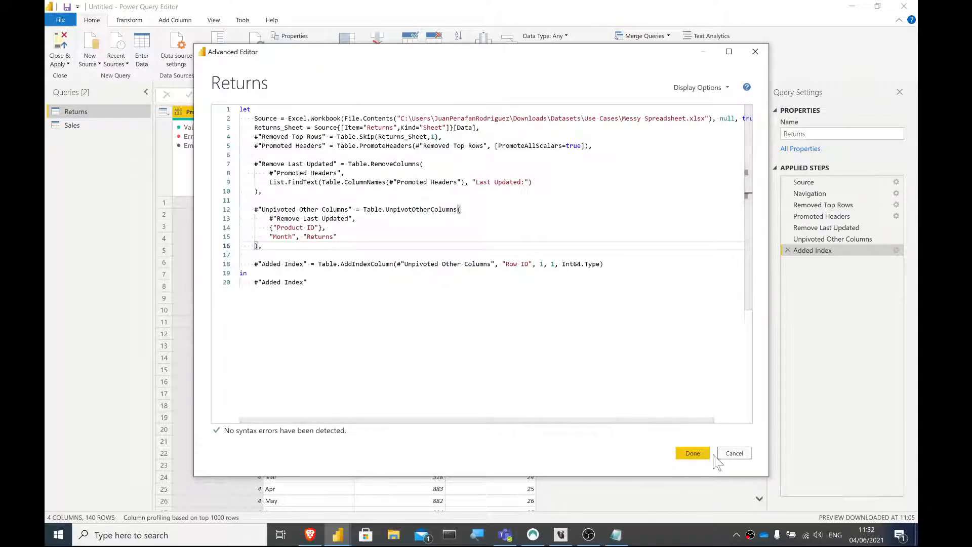
{"action": "left_click", "coordinate": [693, 453]}
- Review the Returns table at the Remove Last Updated step and at the Unpivoted Other Columns step
{"action": "left_click", "coordinate": [842, 229]}
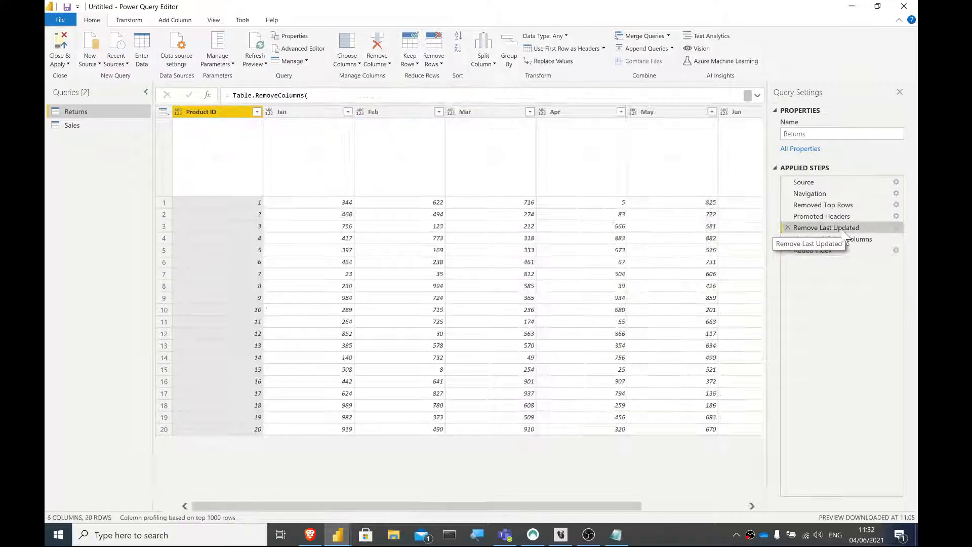
{"action": "left_click", "coordinate": [298, 113]}
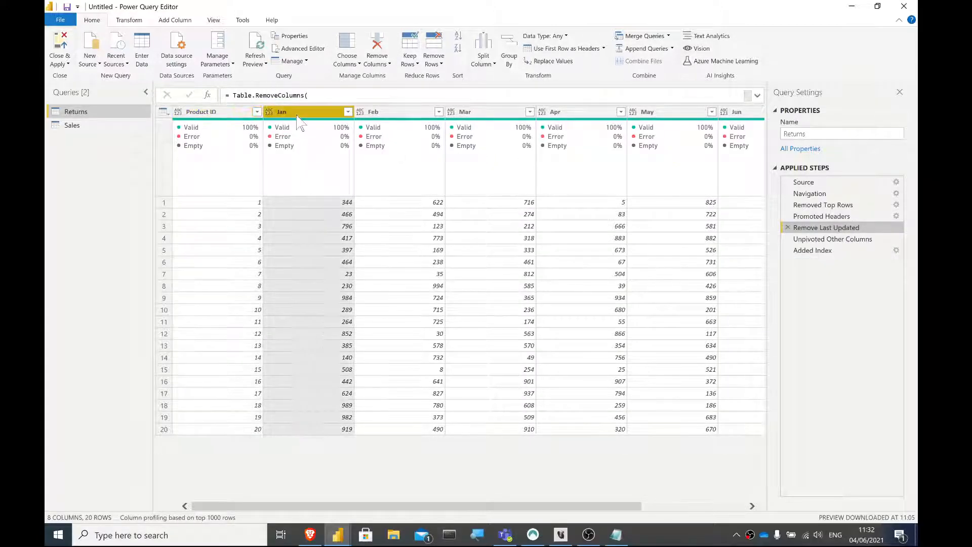
{"action": "left_click", "coordinate": [370, 113]}
{"action": "left_click", "coordinate": [509, 114]}
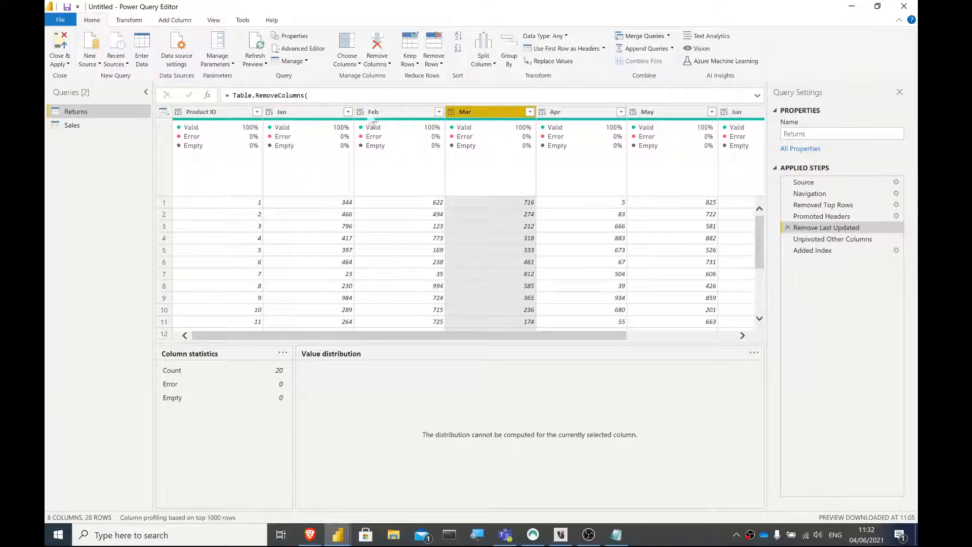
{"action": "left_click", "coordinate": [811, 240]}
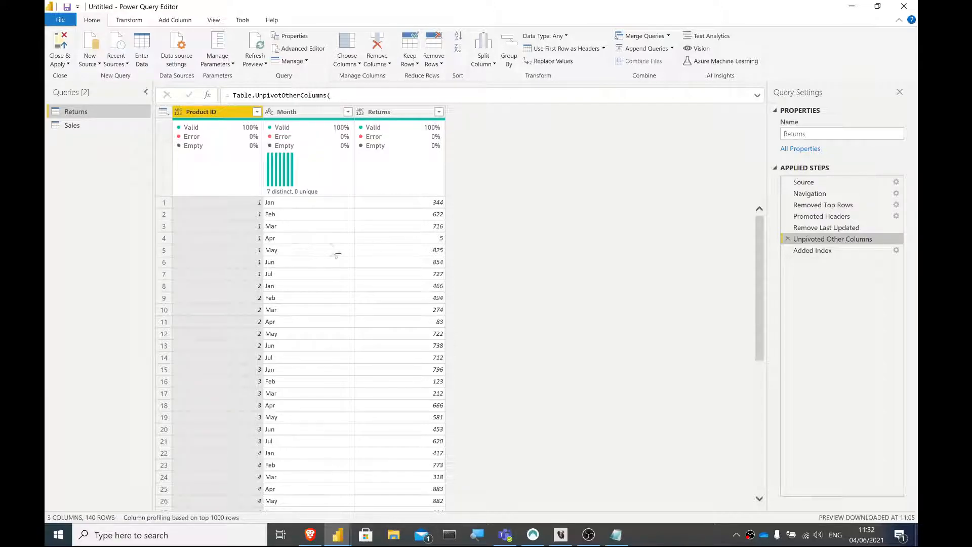
- In the Returns query's code, insert a new step identifier #"Column Names" on its own line above Unpivoted Other Columns
{"action": "left_click", "coordinate": [299, 52]}
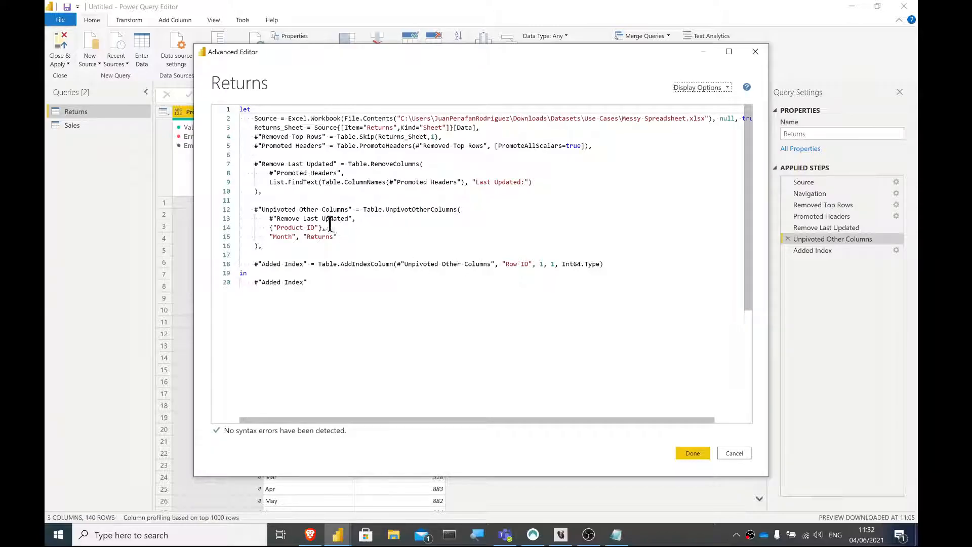
{"action": "left_click_drag", "start_coordinate": [323, 227], "coordinate": [269, 227]}
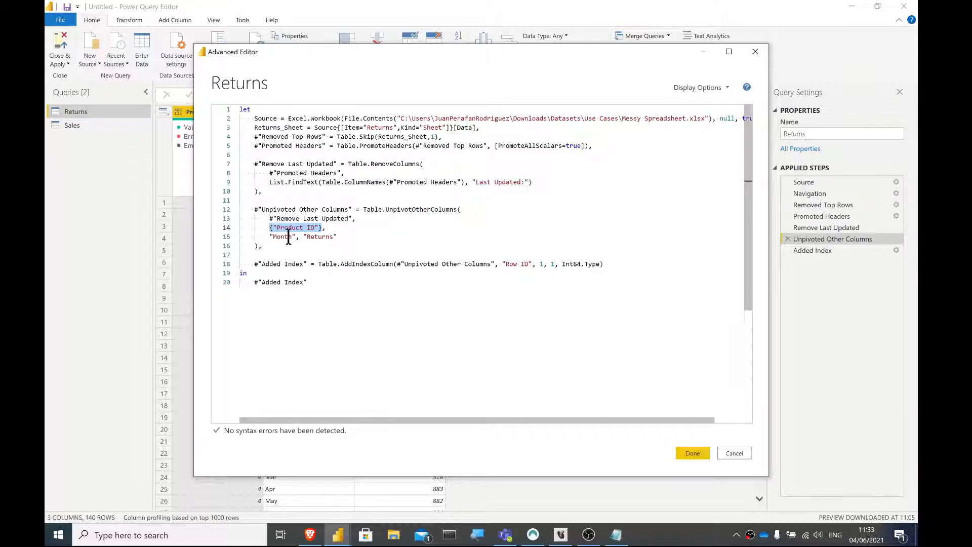
{"action": "left_click", "coordinate": [286, 198]}
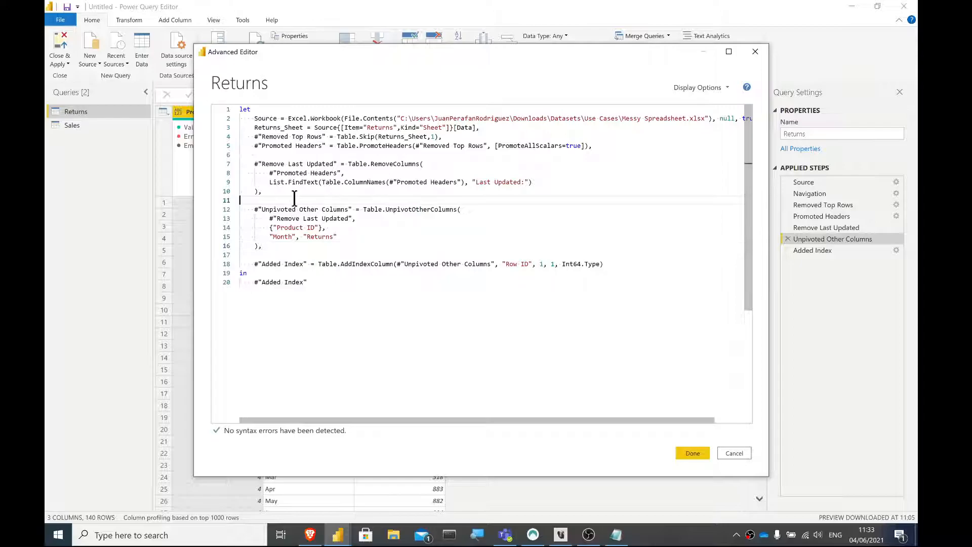
{"action": "key", "text": "Return"}
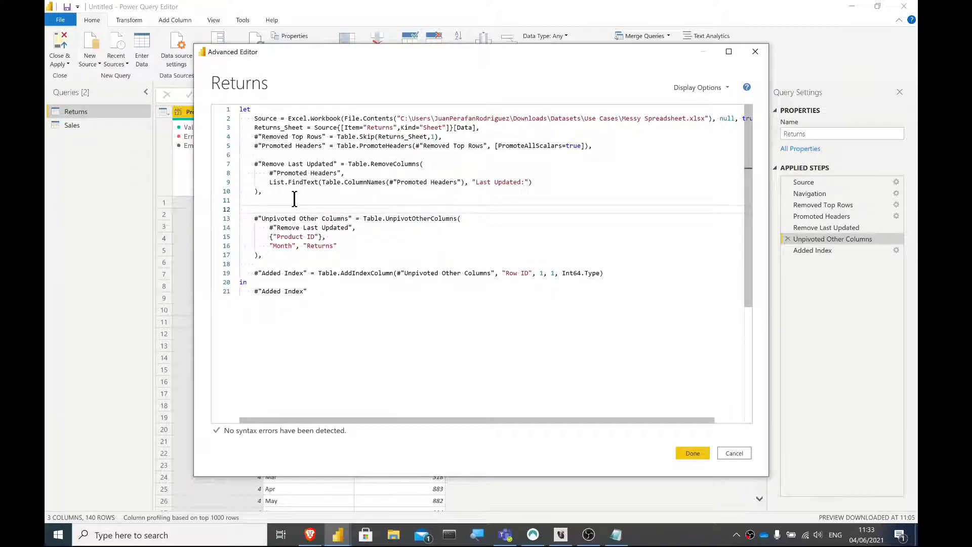
{"action": "type", "text": "#"}
{"action": "key", "text": "Return"}
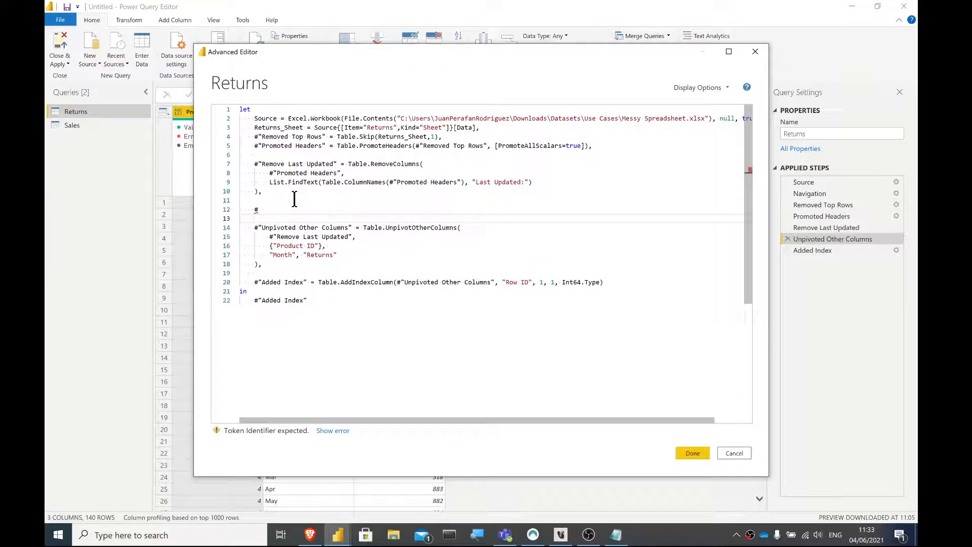
{"action": "left_click", "coordinate": [268, 209]}
{"action": "type", "text": "\""}
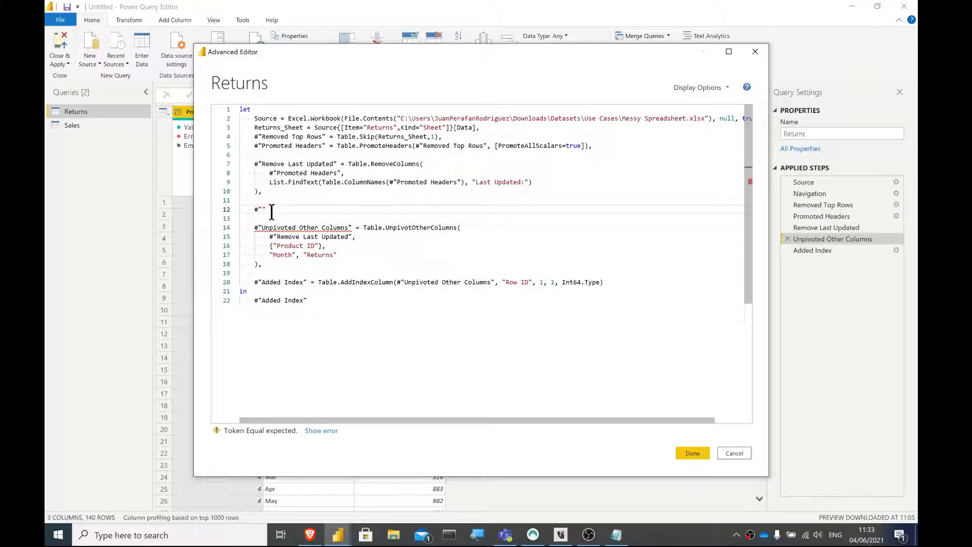
{"action": "type", "text": "Column Names\" = Table"}
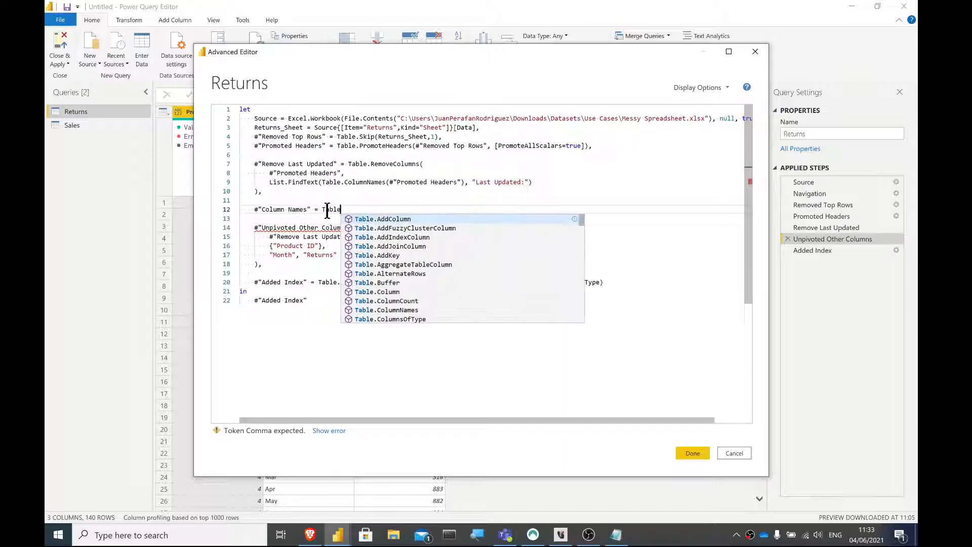
{"action": "type", "text": ".COlumn"}
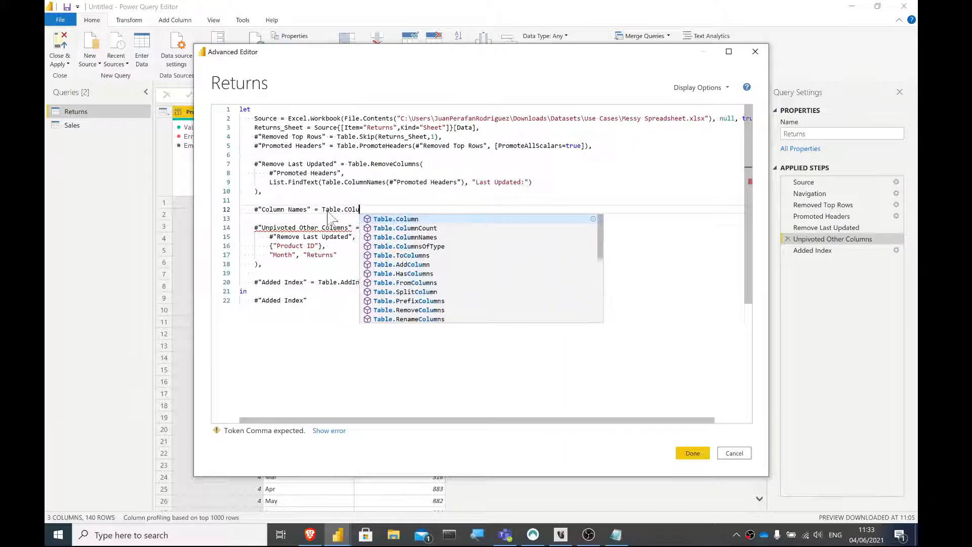
{"action": "type", "text": "N"}
- Define the Column Names step as Table.ColumnNames(#"Remove Last Updated"), end the line with a comma, and apply the code
{"action": "key", "text": "Tab"}
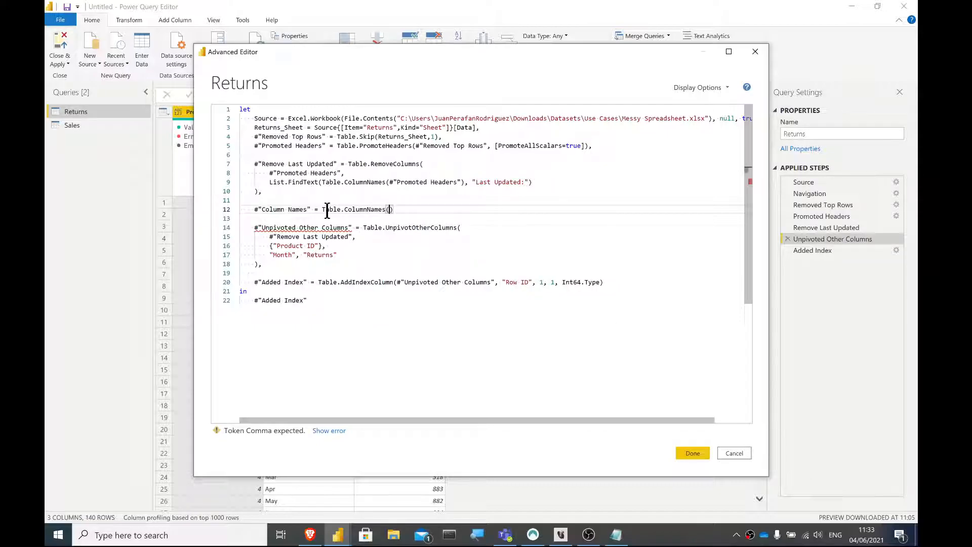
{"action": "type", "text": "("}
{"action": "type", "text": "#"}
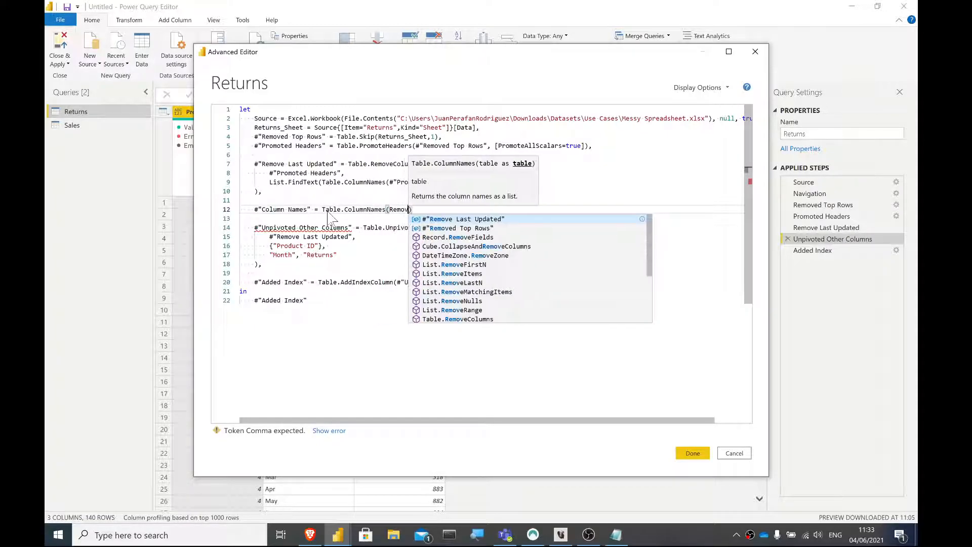
{"action": "key", "text": "Tab"}
{"action": "double_click", "coordinate": [349, 209]}
{"action": "left_click", "coordinate": [487, 210]}
{"action": "type", "text": ","}
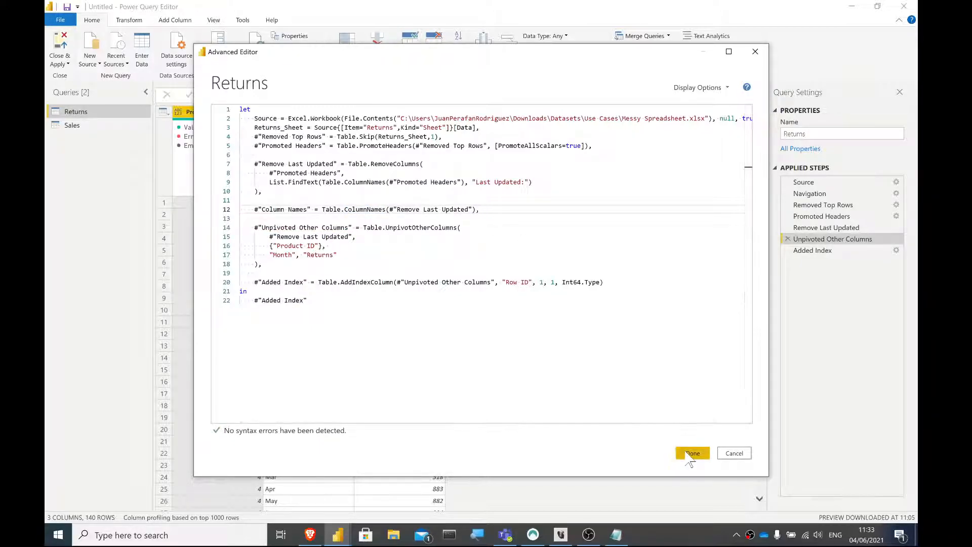
{"action": "left_click", "coordinate": [692, 454]}
- Review the list at the Column Names step, comparing the ID header with the month entries
{"action": "left_click", "coordinate": [816, 239]}
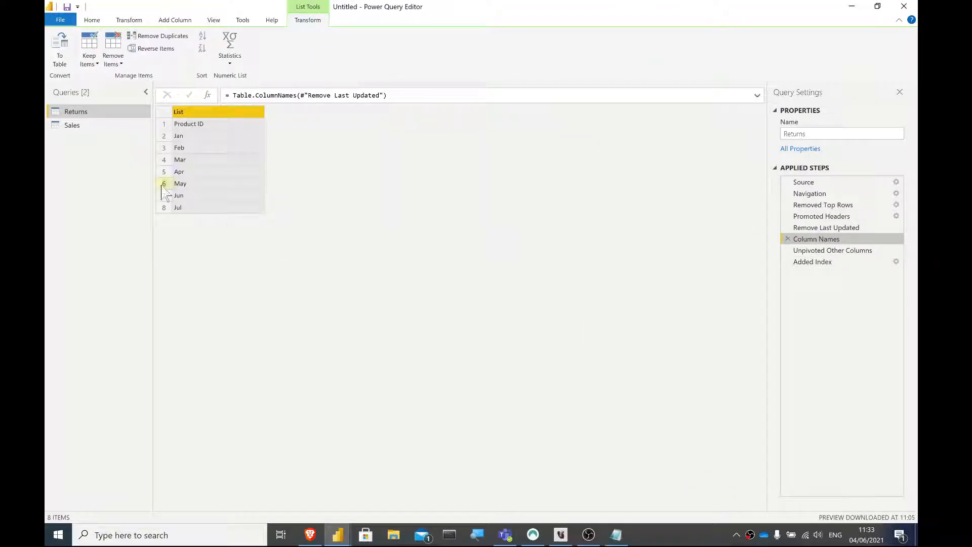
{"action": "left_click", "coordinate": [205, 209]}
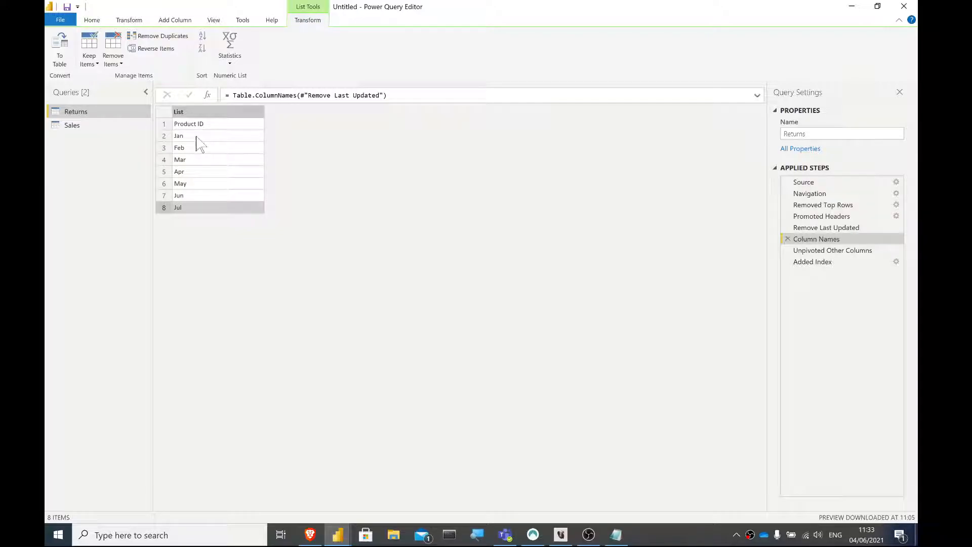
{"action": "left_click", "coordinate": [197, 136]}
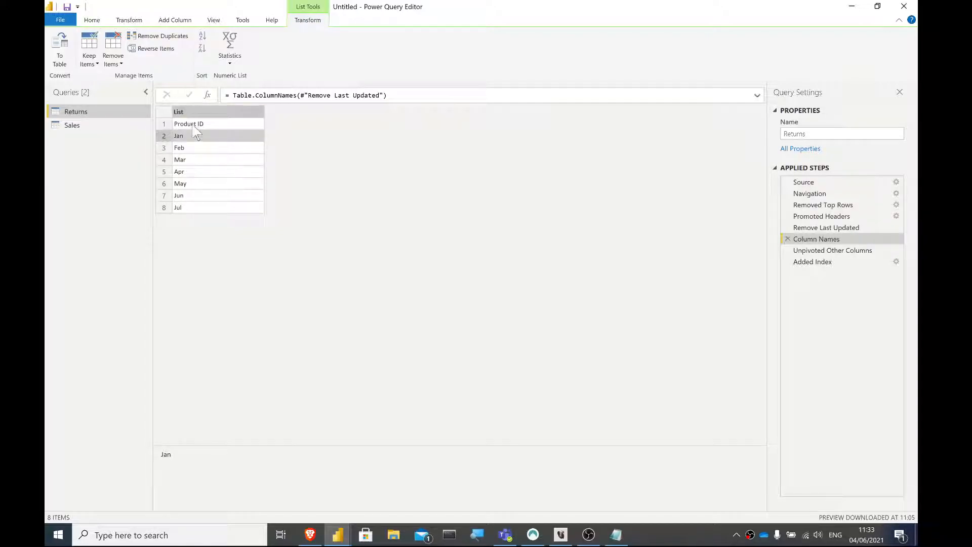
- In the Returns query's code, start a new step #"List of Months" = on the line directly below Column Names
{"action": "left_click", "coordinate": [87, 21]}
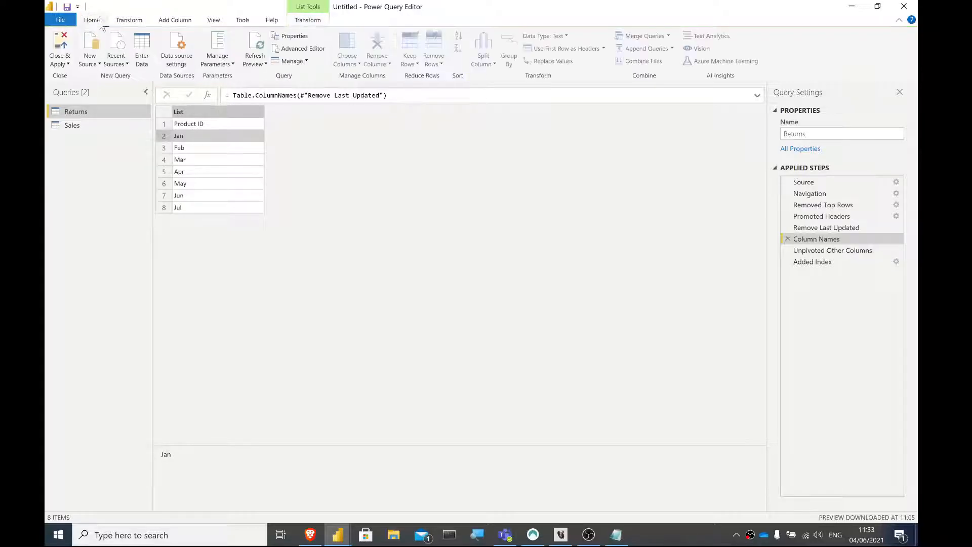
{"action": "left_click", "coordinate": [294, 49]}
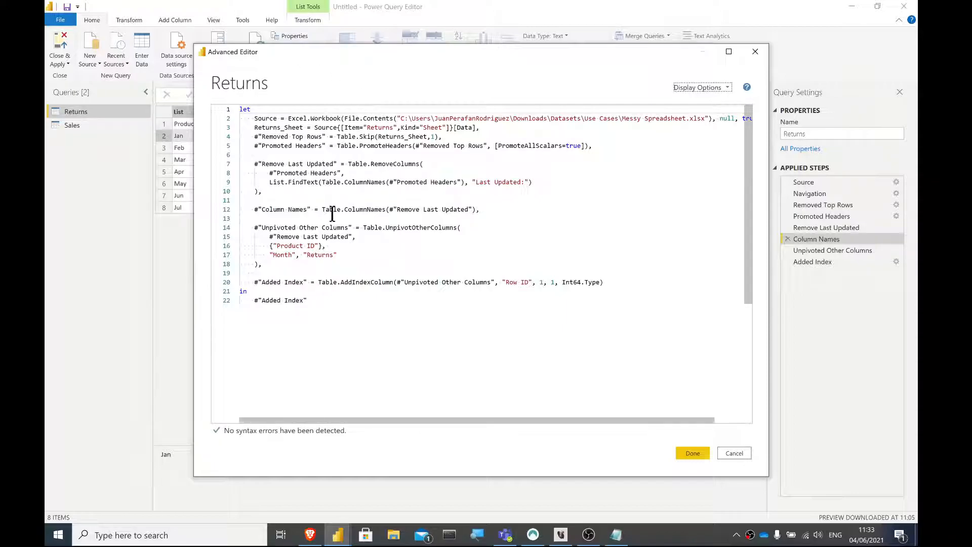
{"action": "left_click", "coordinate": [358, 238]}
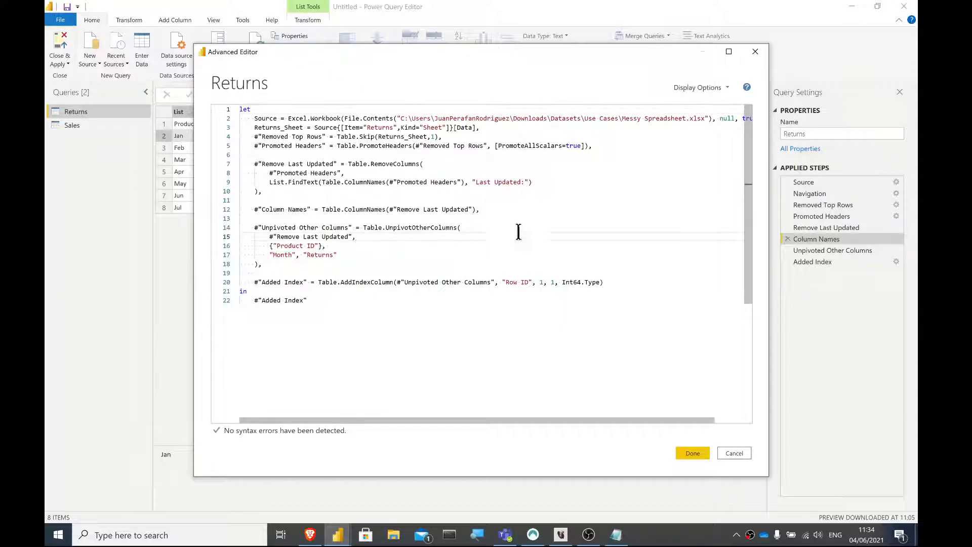
{"action": "left_click", "coordinate": [319, 211]}
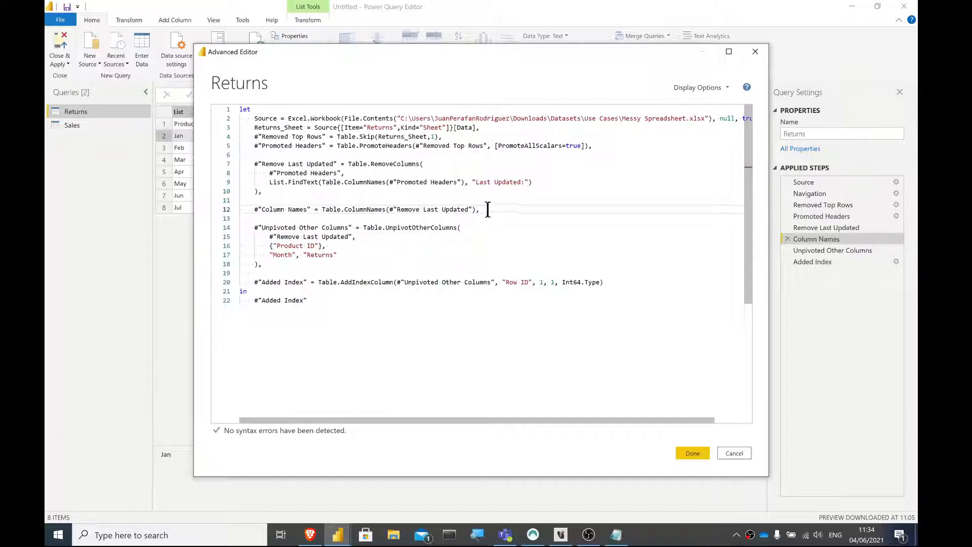
{"action": "key", "text": "Return"}
{"action": "type", "text": "#"}
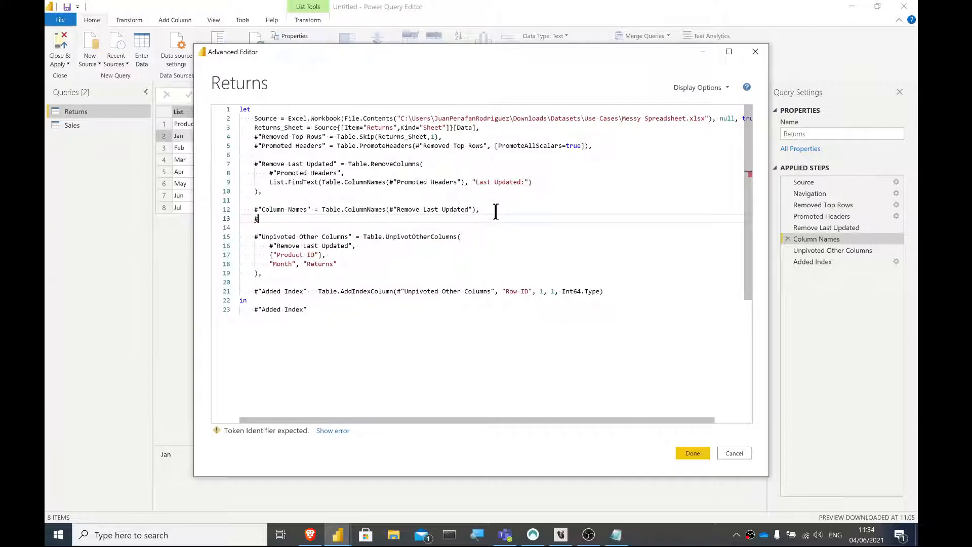
{"action": "type", "text": "\""}
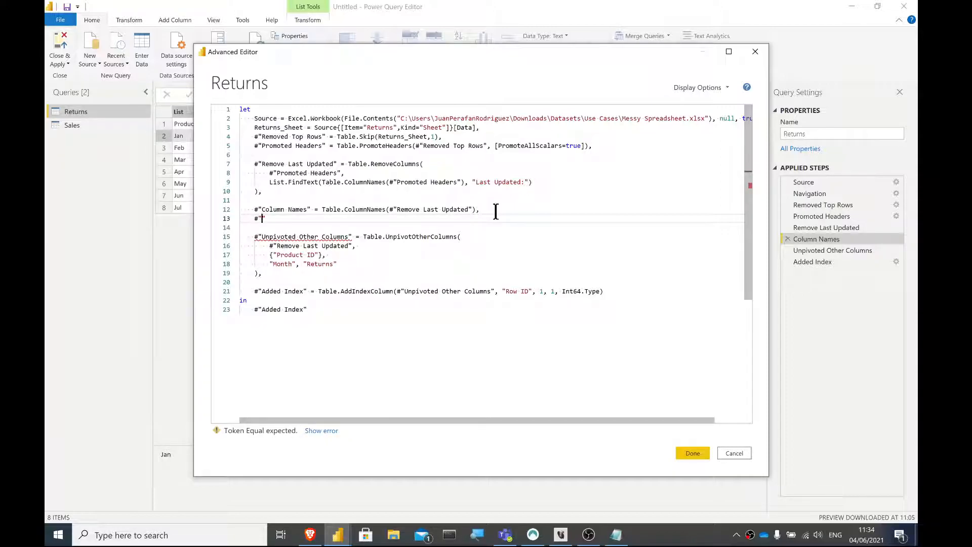
{"action": "type", "text": "lis"}
{"action": "type", "text": "List"}
{"action": "type", "text": " of MOn"}
{"action": "key", "text": "BackSpace"}
{"action": "key", "text": "BackSpace"}
{"action": "type", "text": "on"}
{"action": "left_click", "coordinate": [369, 223]}
{"action": "left_click", "coordinate": [348, 219]}
{"action": "type", "text": "="}
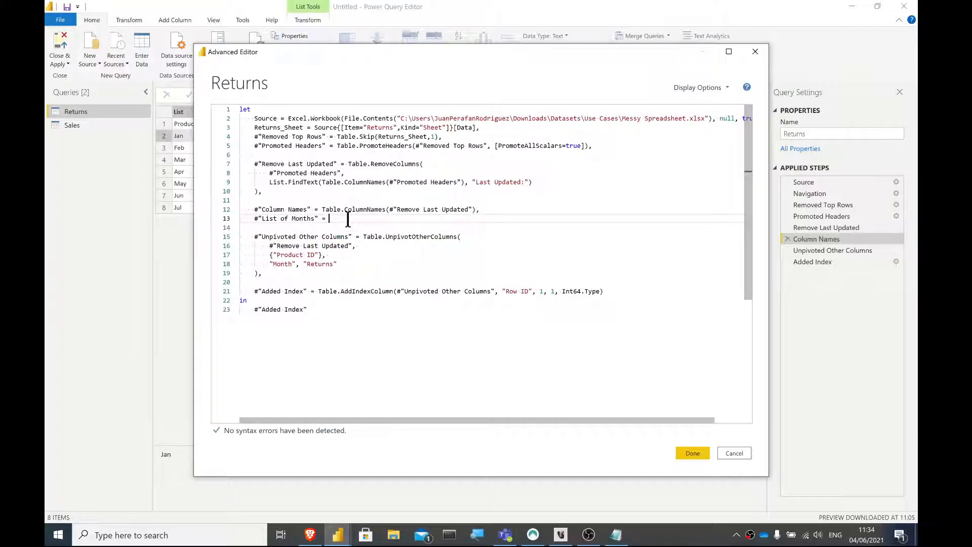
{"action": "type", "text": " {\"Jan"}
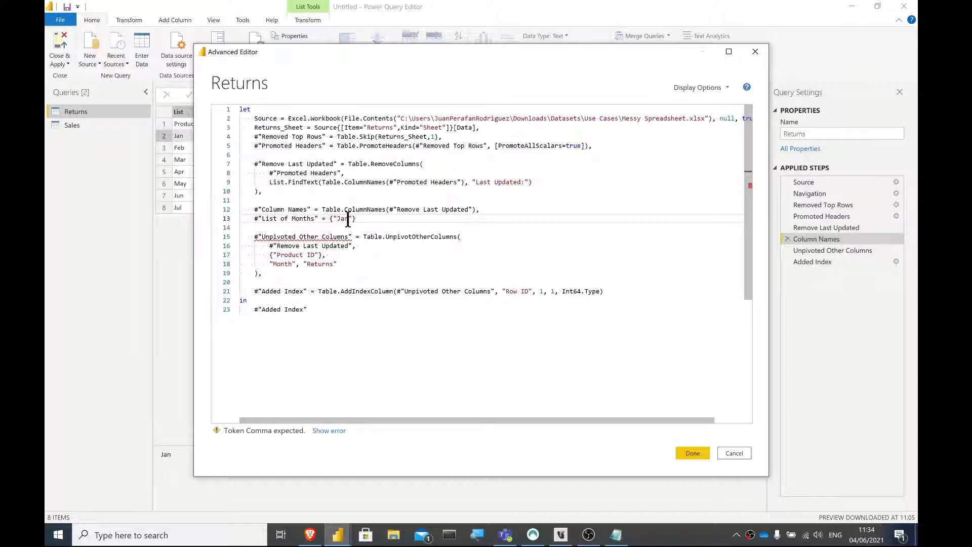
{"action": "key", "text": "Right"}
- Switch to Notepad, copy the prepared list of month abbreviations from "Jan" to "Dec", and return to the Returns query's code
{"action": "left_click", "coordinate": [616, 534]}
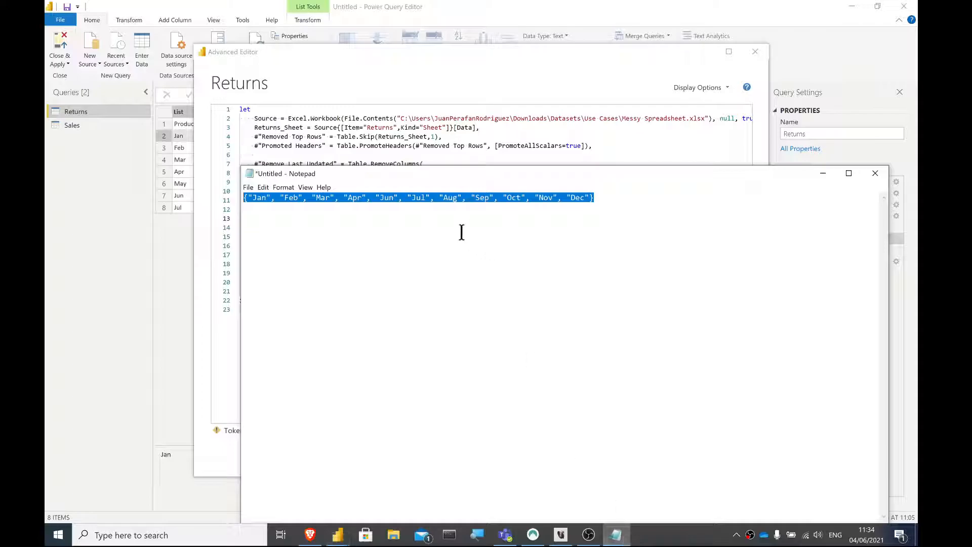
{"action": "right_click", "coordinate": [443, 201]}
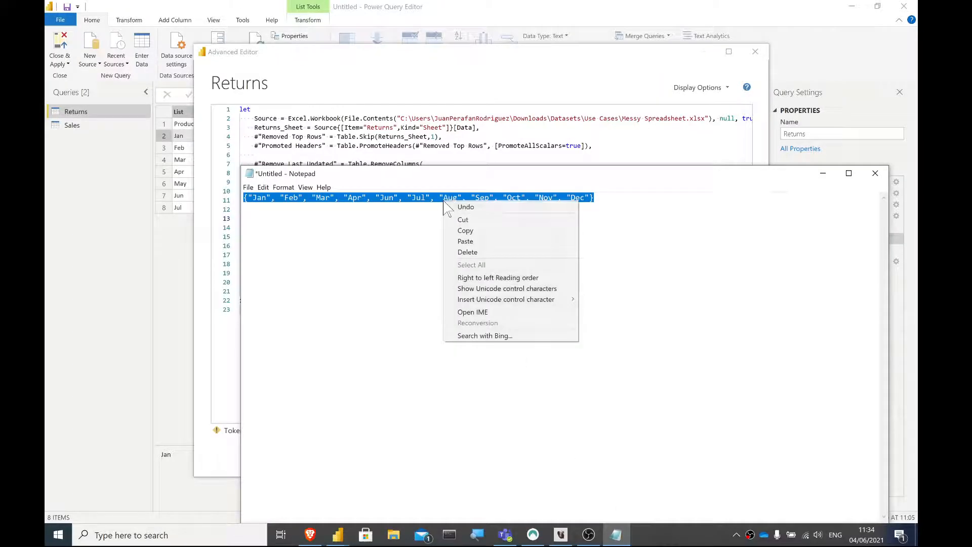
{"action": "left_click", "coordinate": [458, 231]}
{"action": "left_click", "coordinate": [426, 118]}
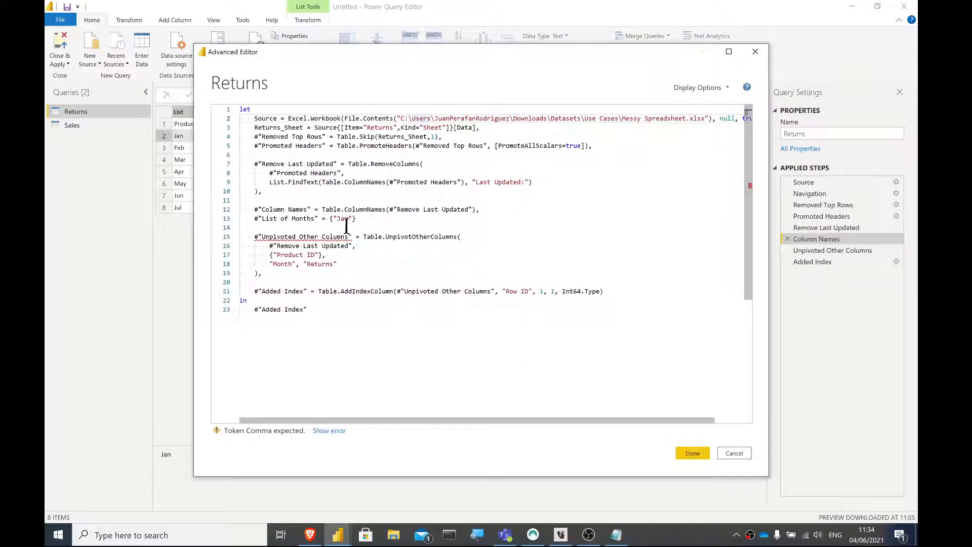
- Set List of Months to the copied list of quoted month abbreviations, end the line with a comma, and apply the code
{"action": "left_click_drag", "start_coordinate": [330, 218], "coordinate": [360, 218]}
{"action": "key", "text": "ctrl+v"}
{"action": "right_click", "coordinate": [317, 219]}
{"action": "left_click", "coordinate": [658, 226]}
{"action": "left_click", "coordinate": [641, 218]}
{"action": "type", "text": ","}
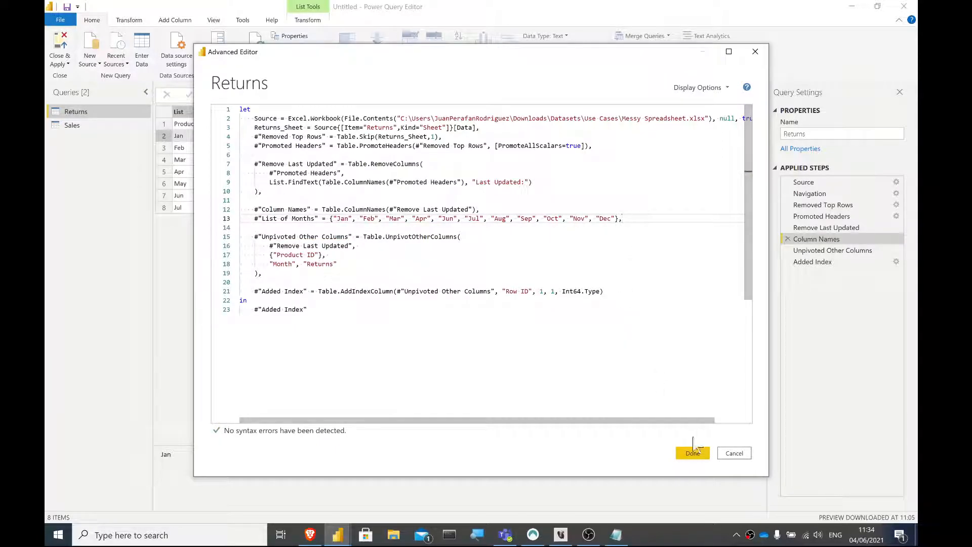
{"action": "left_click", "coordinate": [684, 453]}
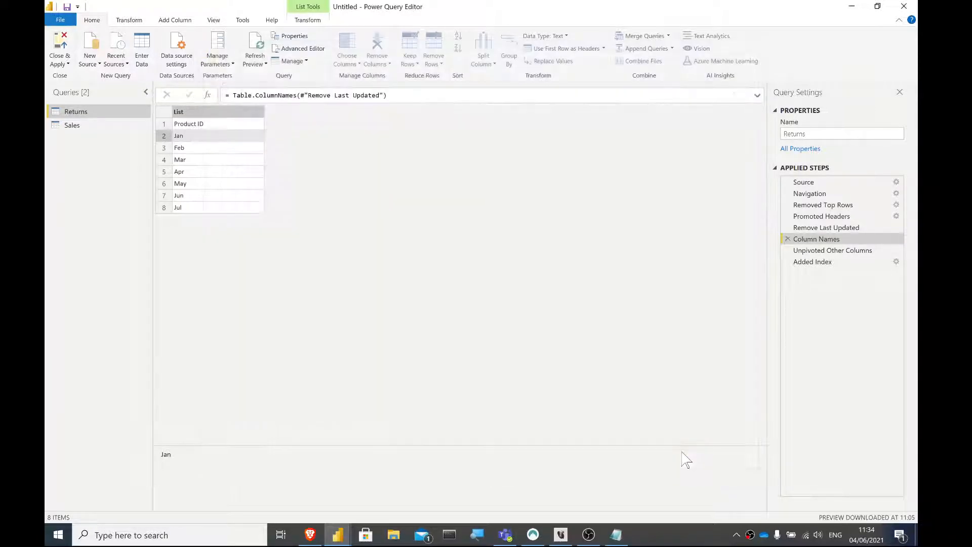
- Review the list entries at the List of Months step against the preceding Column Names step
{"action": "left_click", "coordinate": [818, 241]}
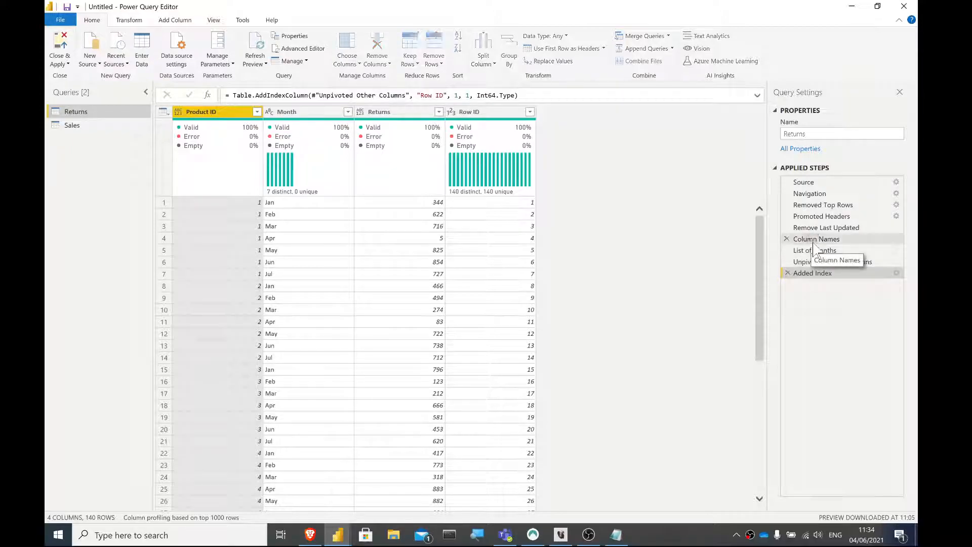
{"action": "left_click", "coordinate": [816, 251]}
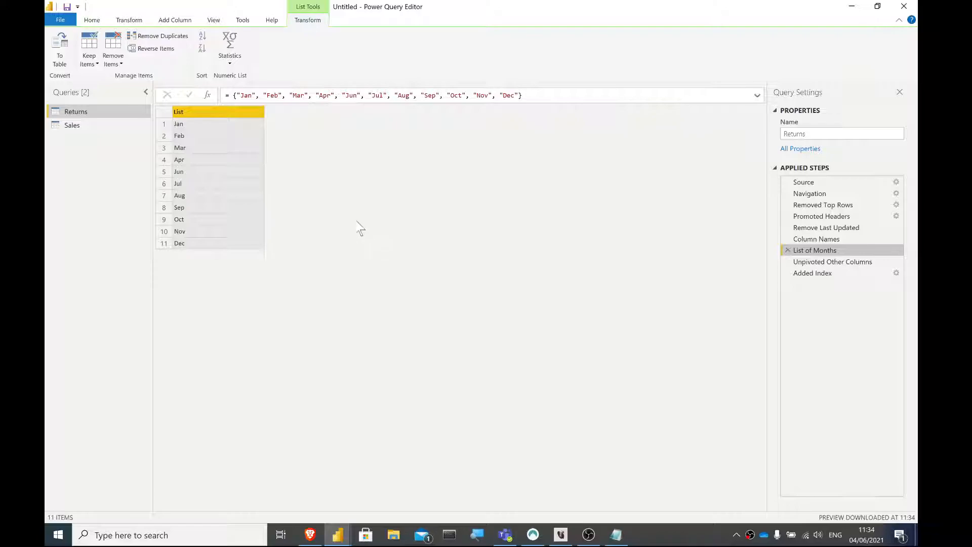
{"action": "left_click", "coordinate": [206, 234]}
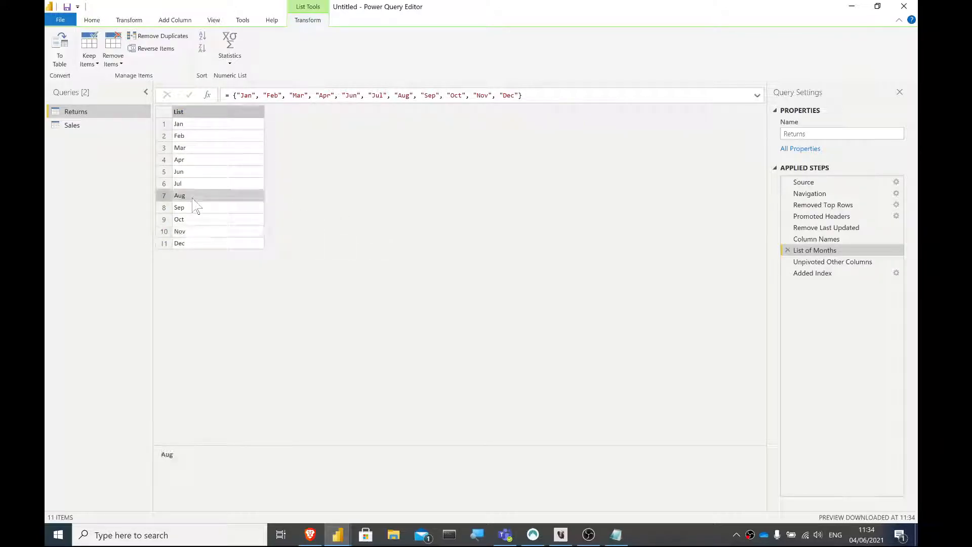
- In the Returns query's code, insert a step identifier #"List Difference" below List of Months, leaving a blank line before Unpivoted Other Columns
{"action": "left_click", "coordinate": [95, 21]}
{"action": "left_click", "coordinate": [286, 48]}
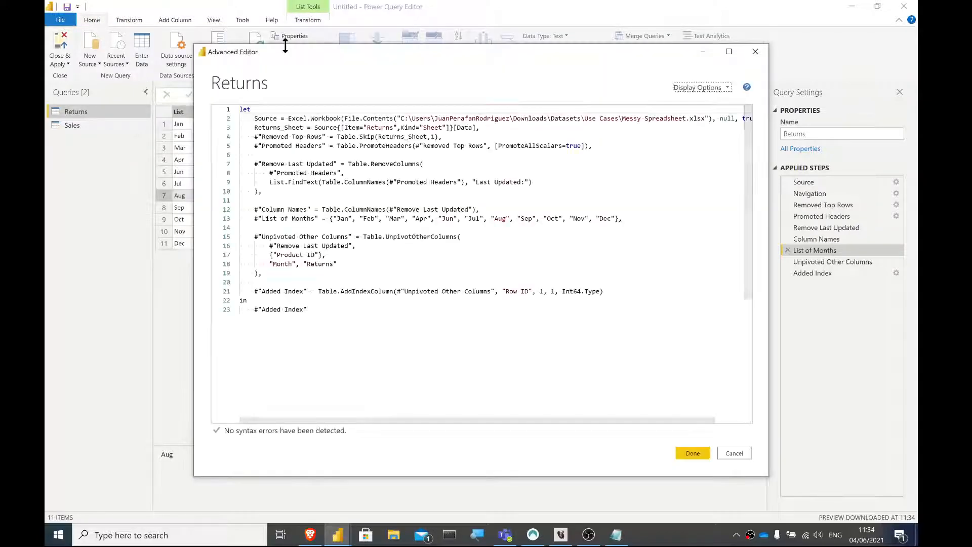
{"action": "left_click", "coordinate": [269, 227]}
{"action": "key", "text": "Return"}
{"action": "key", "text": "BackSpace"}
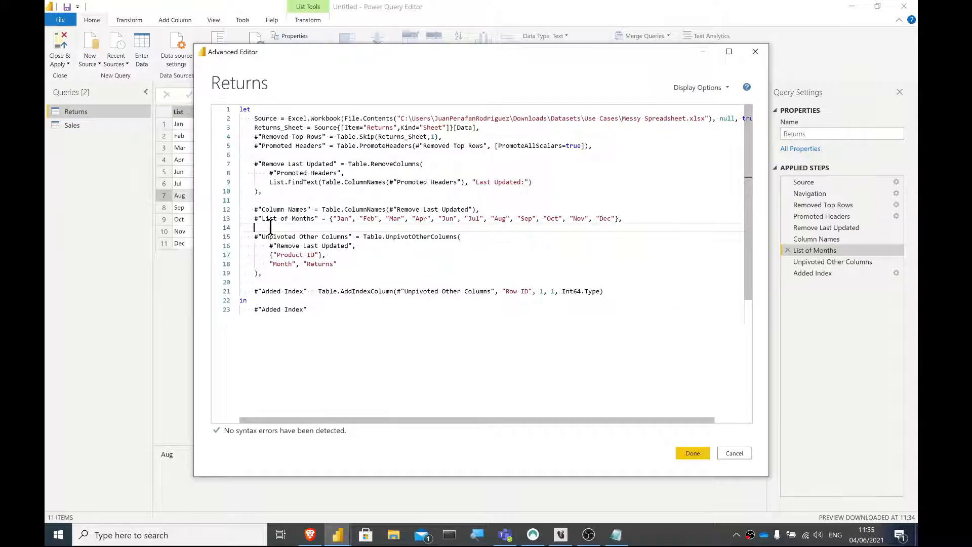
{"action": "type", "text": "#\"List Difference"}
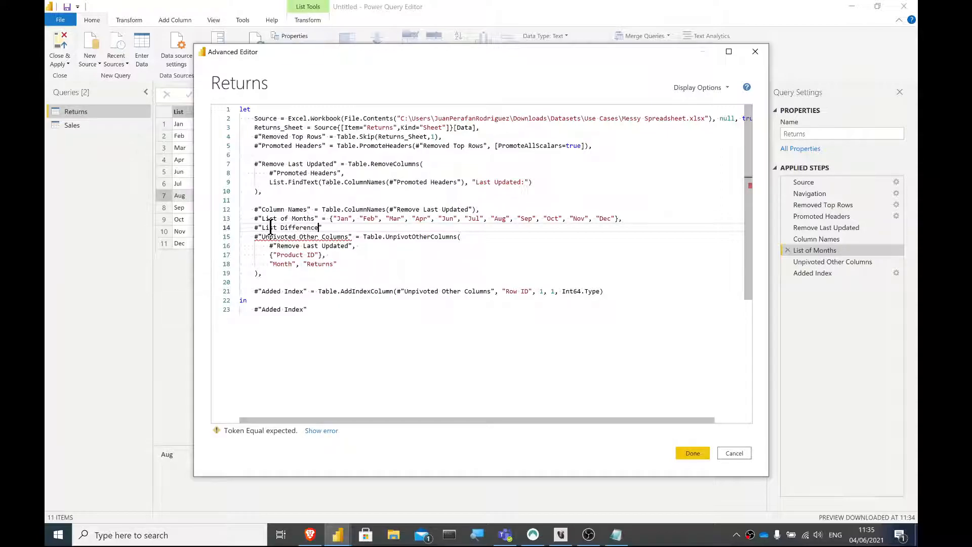
{"action": "type", "text": "\""}
{"action": "key", "text": "Return"}
{"action": "left_click", "coordinate": [334, 227]}
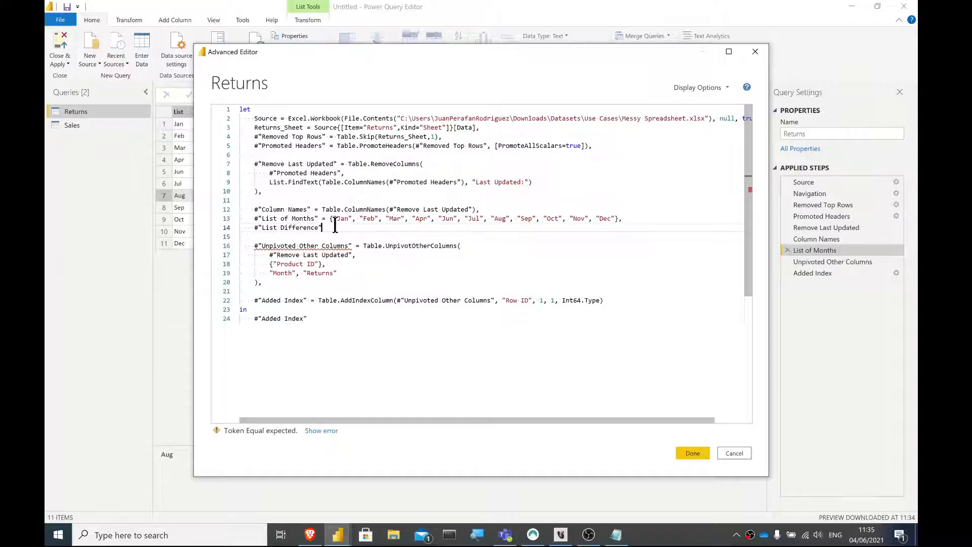
- Define the List Difference step with the List.Difference function, giving #"Column Names" as its first argument
{"action": "type", "text": "= List"}
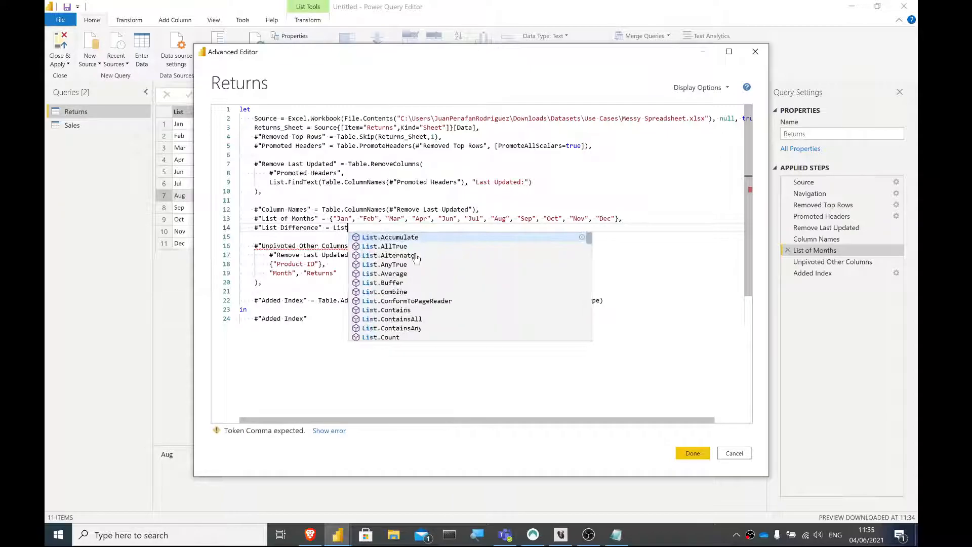
{"action": "type", "text": ".Diff"}
{"action": "key", "text": "Tab"}
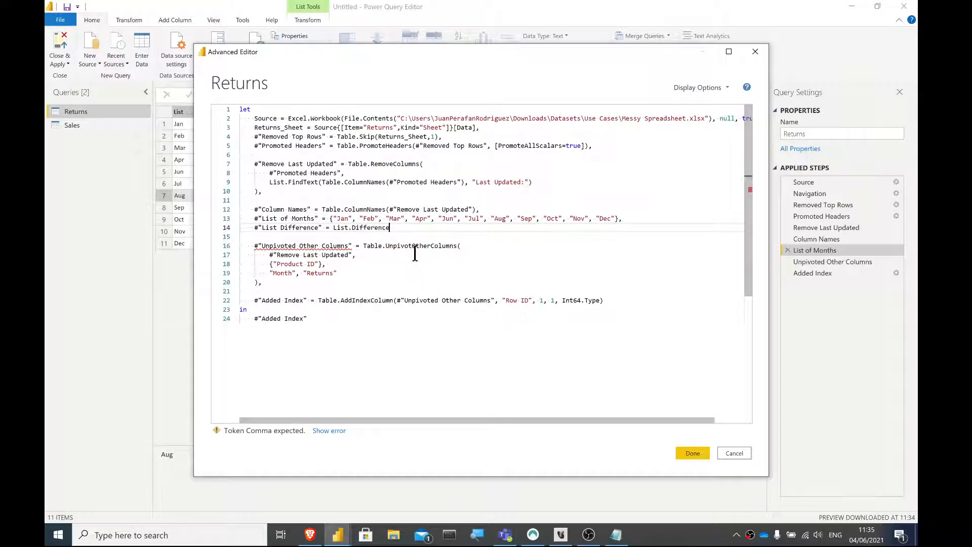
{"action": "type", "text": "(colu"}
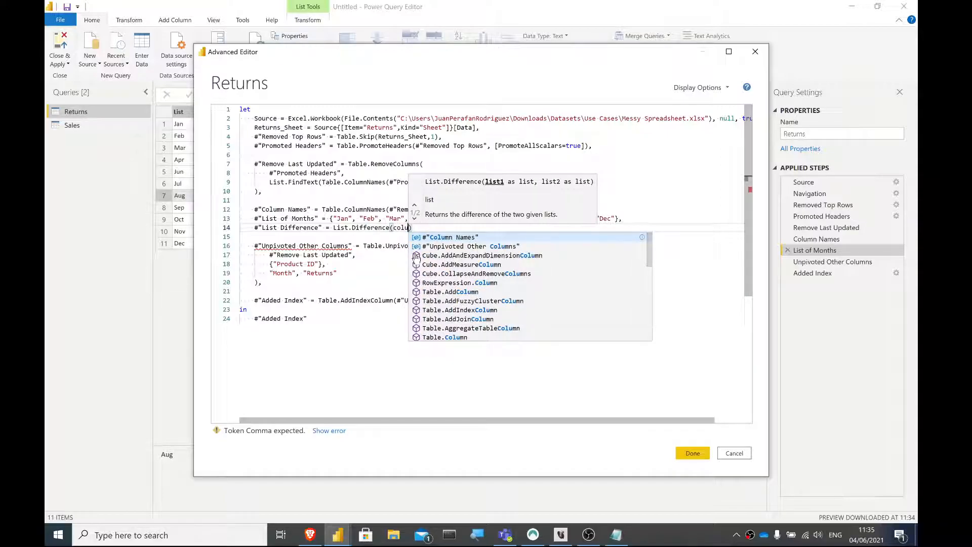
{"action": "key", "text": "Tab"}
{"action": "type", "text": ", "}
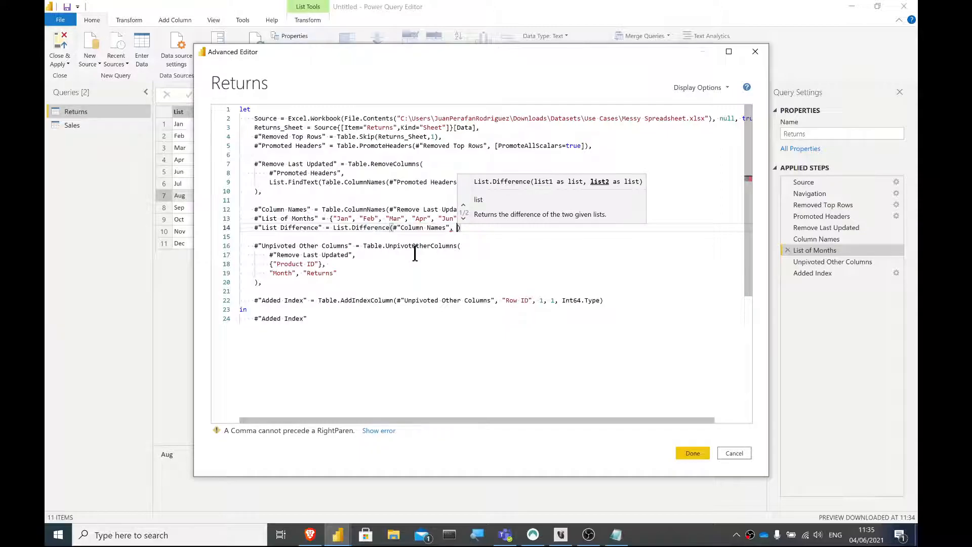
{"action": "type", "text": "list"}
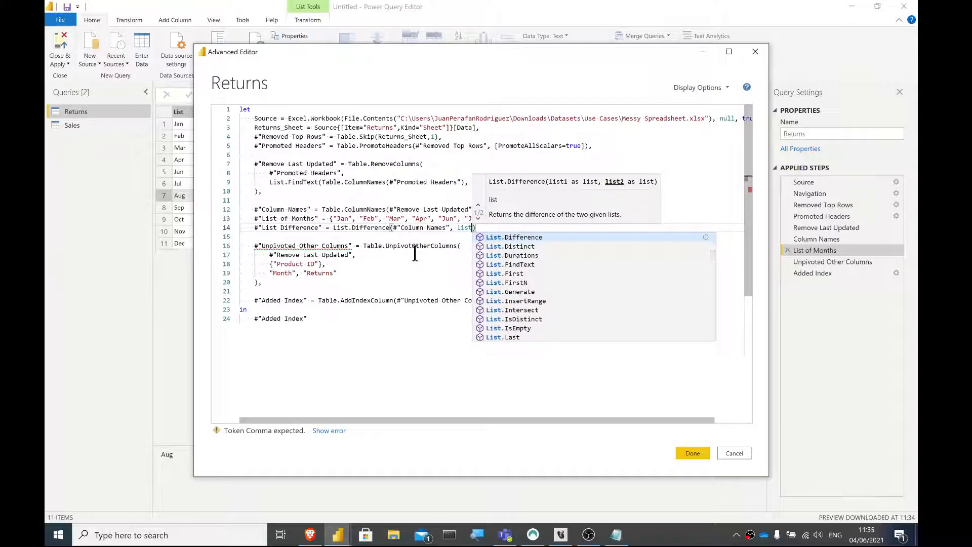
{"action": "type", "text": "of"}
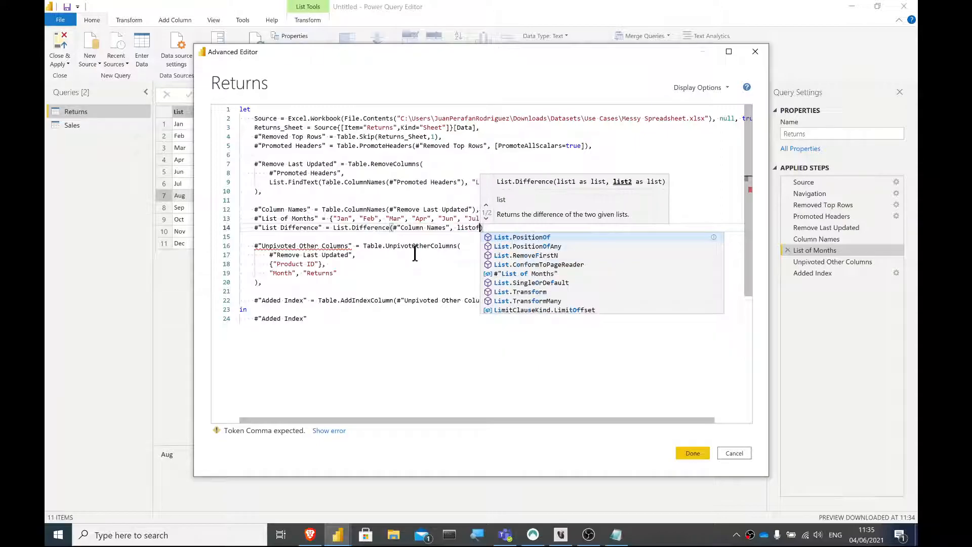
- Add #"List of Months" as the second List.Difference argument, end the line with a comma, and apply the code
{"action": "left_click", "coordinate": [520, 273]}
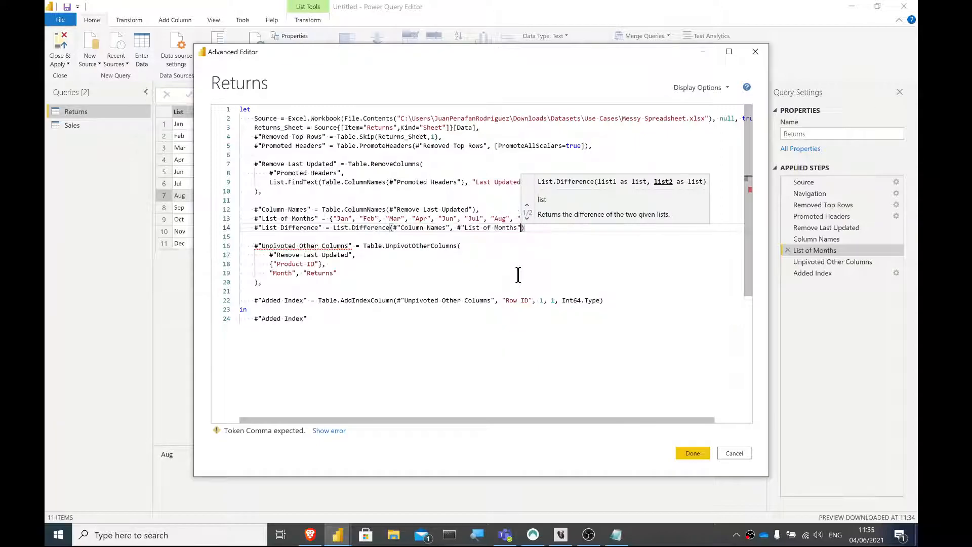
{"action": "left_click", "coordinate": [548, 236]}
{"action": "left_click", "coordinate": [563, 230]}
{"action": "type", "text": ","}
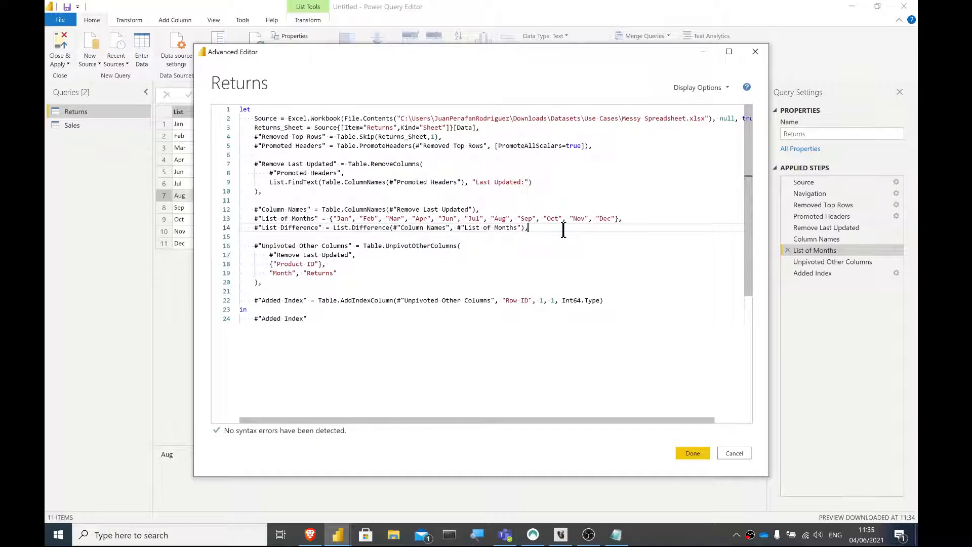
{"action": "left_click", "coordinate": [693, 453]}
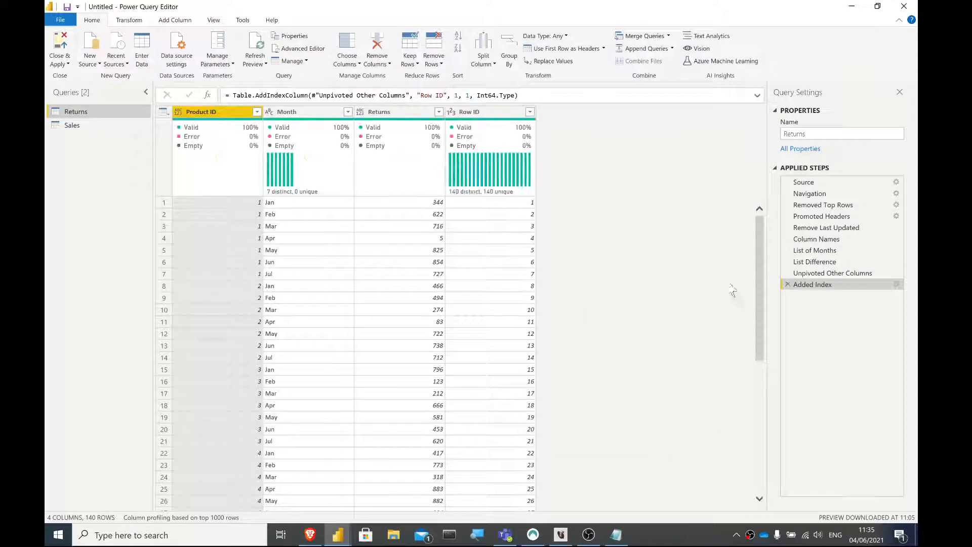
- Check the List Difference entries, add "May" between "Apr" and "Jun" in the List of Months code, and apply it to recheck the step
{"action": "left_click", "coordinate": [825, 263]}
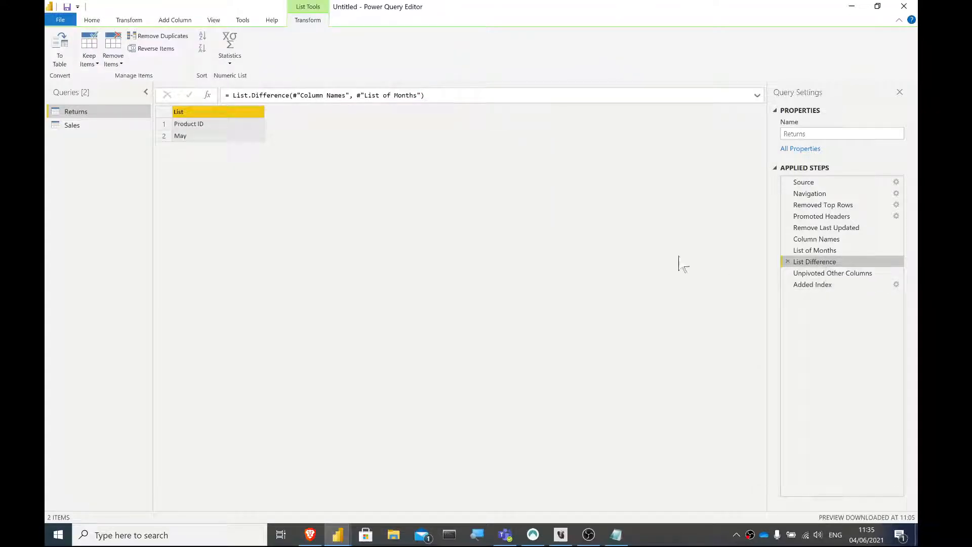
{"action": "left_click", "coordinate": [200, 128]}
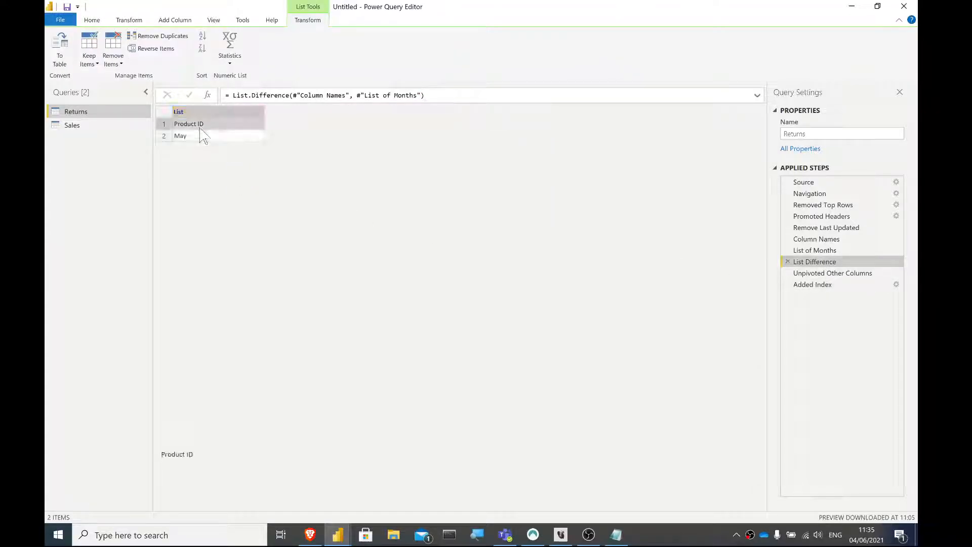
{"action": "left_click", "coordinate": [200, 124]}
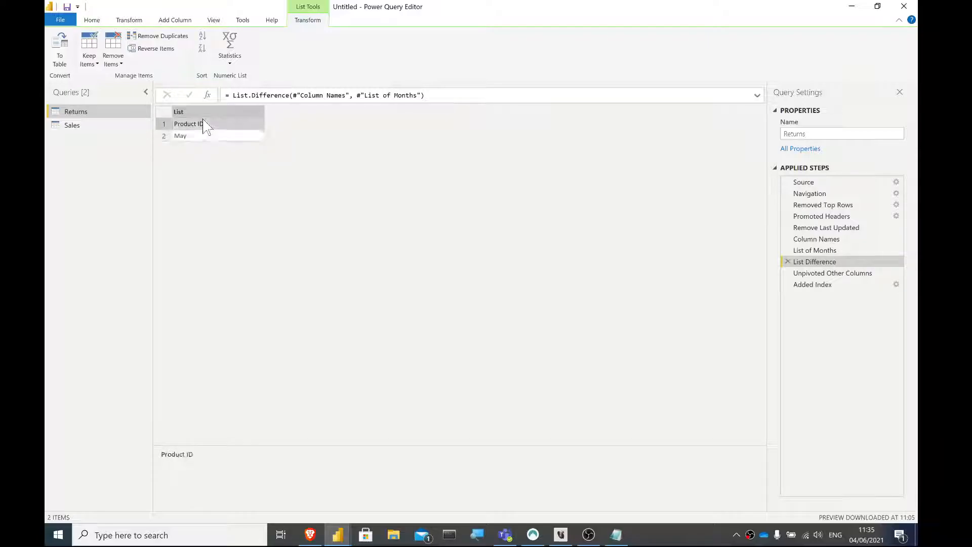
{"action": "left_click", "coordinate": [92, 19]}
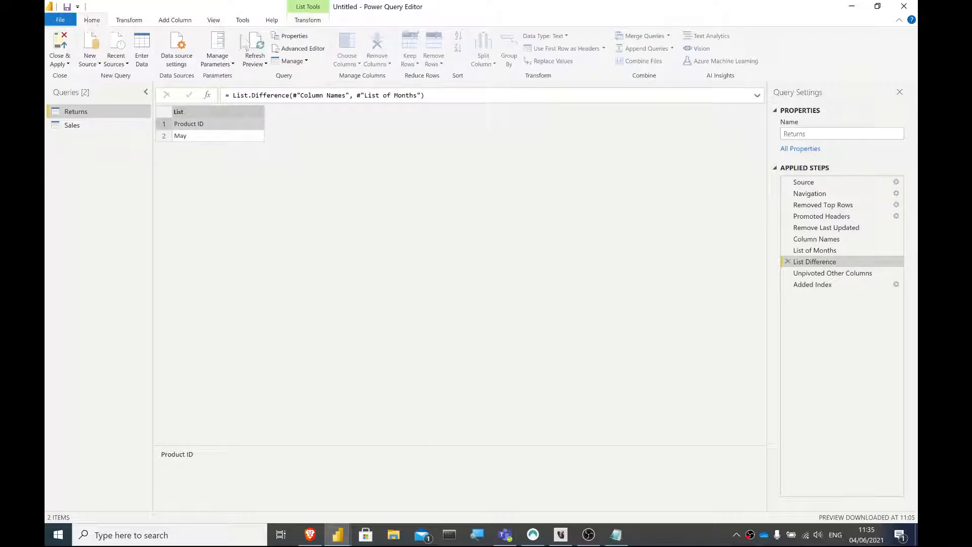
{"action": "left_click", "coordinate": [311, 55]}
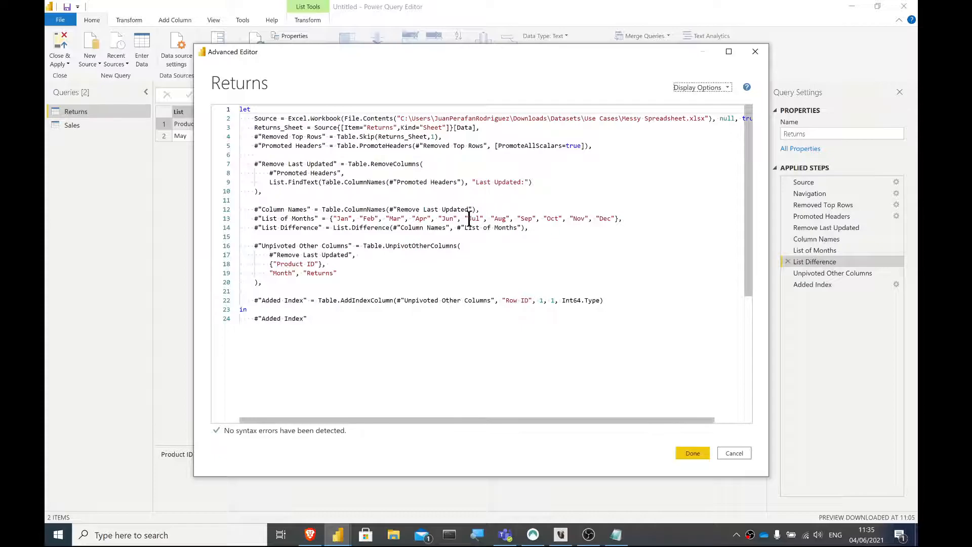
{"action": "left_click", "coordinate": [437, 219]}
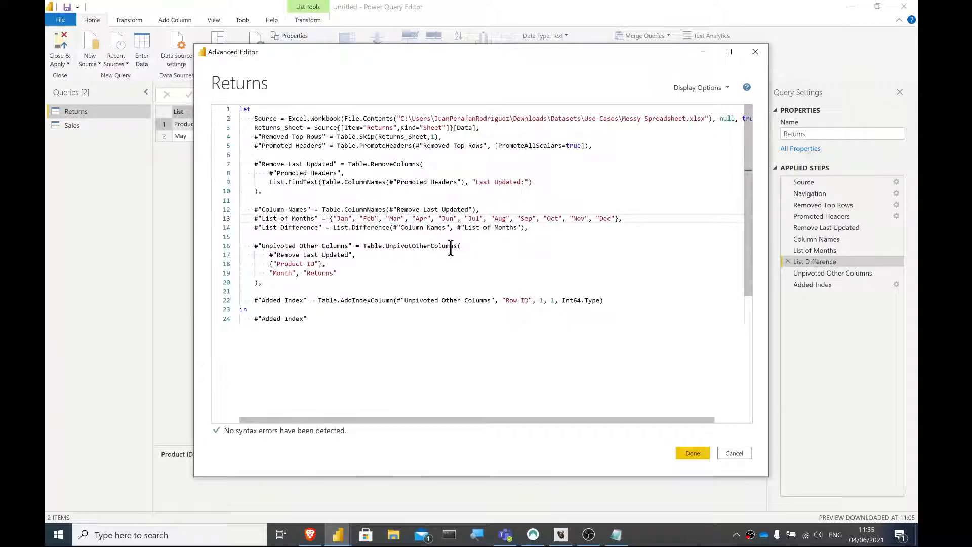
{"action": "type", "text": "\"May\""}
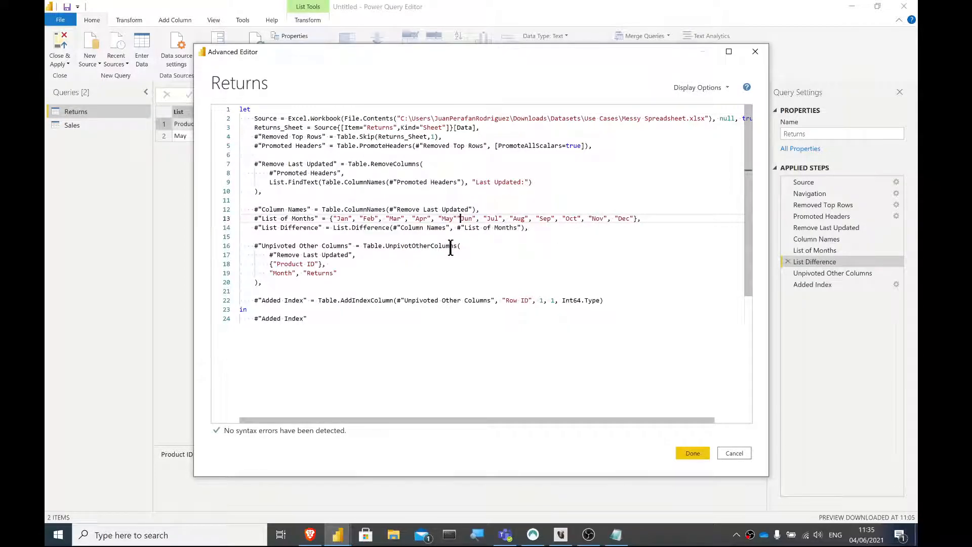
{"action": "type", "text": ","}
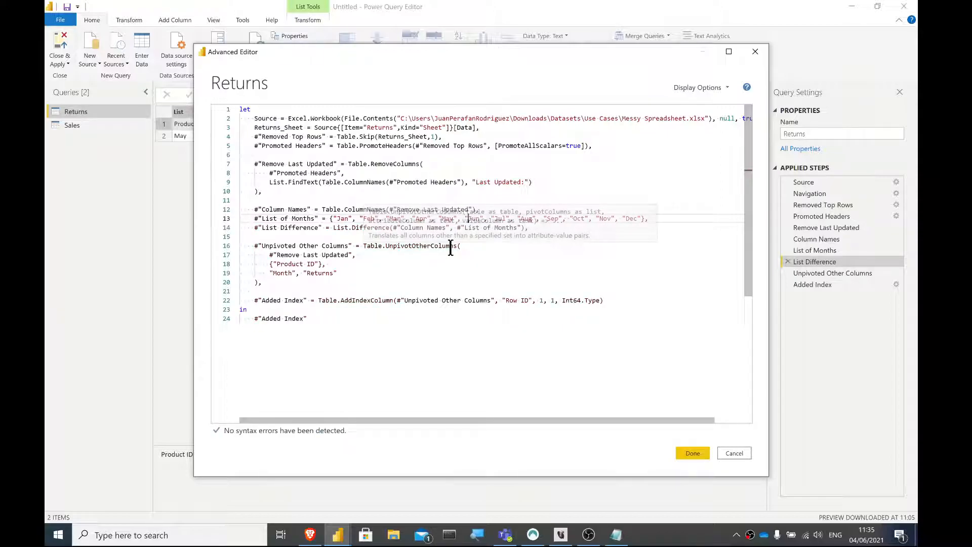
{"action": "left_click", "coordinate": [692, 454]}
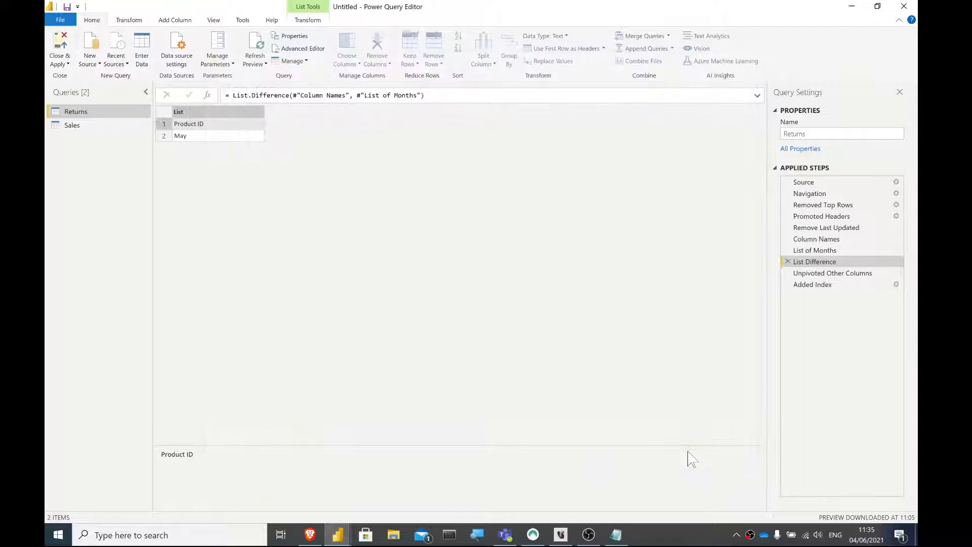
{"action": "left_click", "coordinate": [829, 262]}
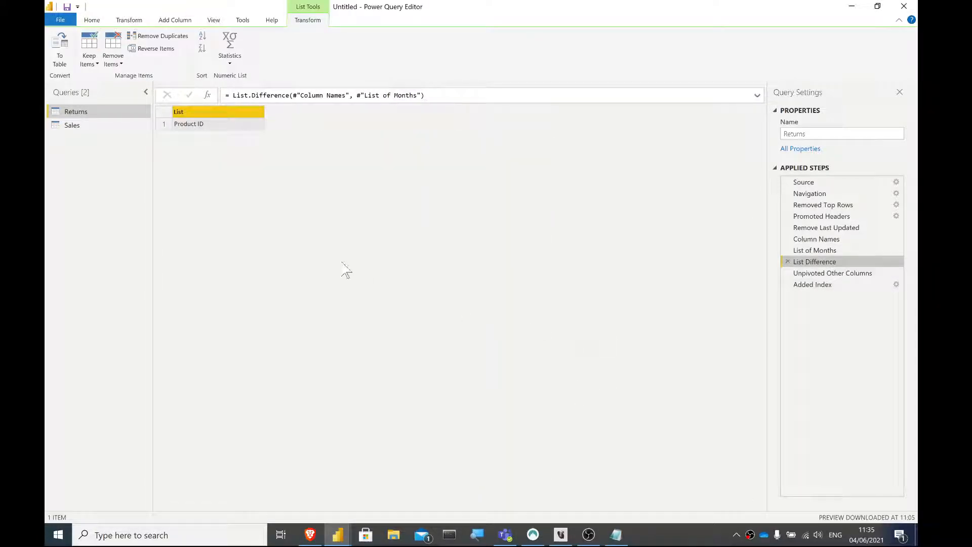
{"action": "left_click", "coordinate": [208, 124]}
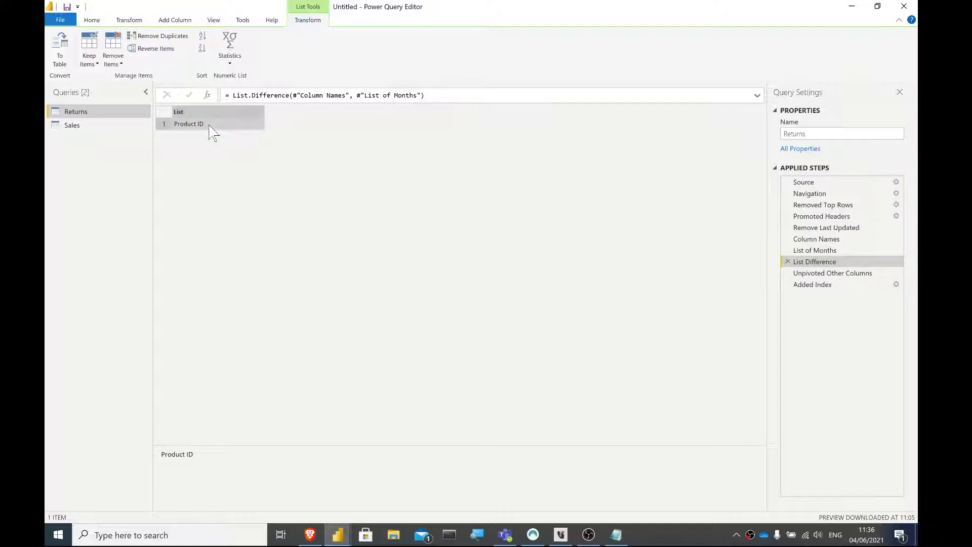
- Review the Column Names, List of Months and List Difference lines in the Returns query's code
{"action": "left_click", "coordinate": [89, 21]}
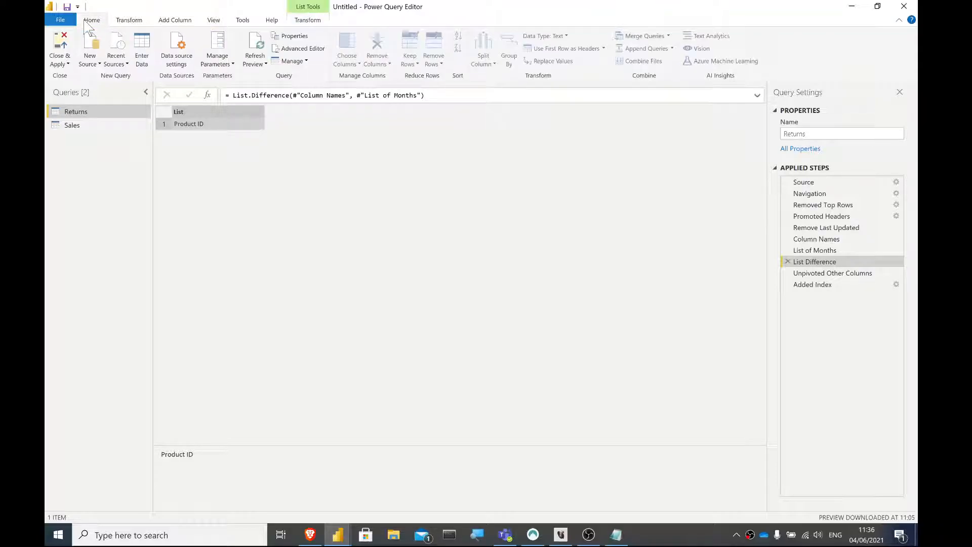
{"action": "left_click", "coordinate": [310, 47]}
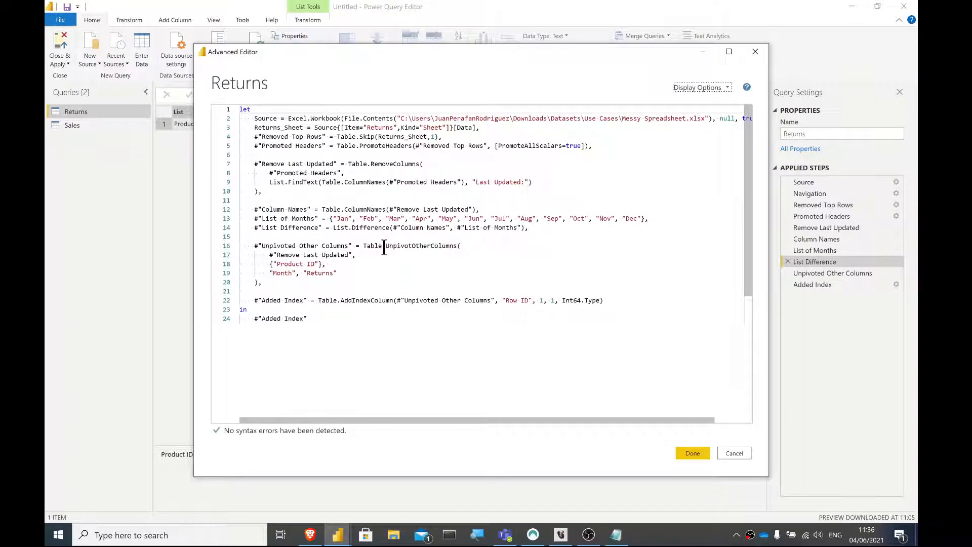
{"action": "left_click", "coordinate": [329, 213]}
{"action": "triple_click", "coordinate": [329, 213]}
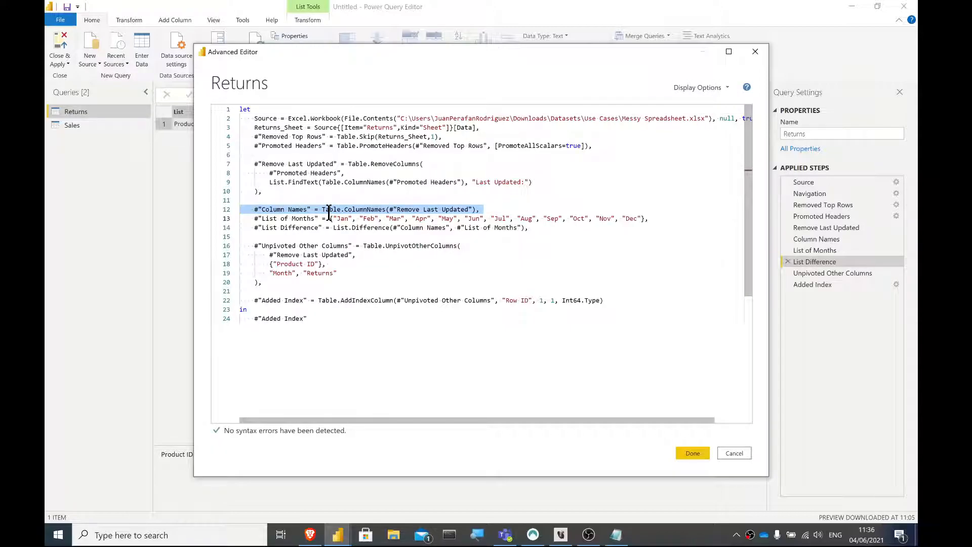
{"action": "triple_click", "coordinate": [329, 221]}
{"action": "left_click", "coordinate": [330, 228]}
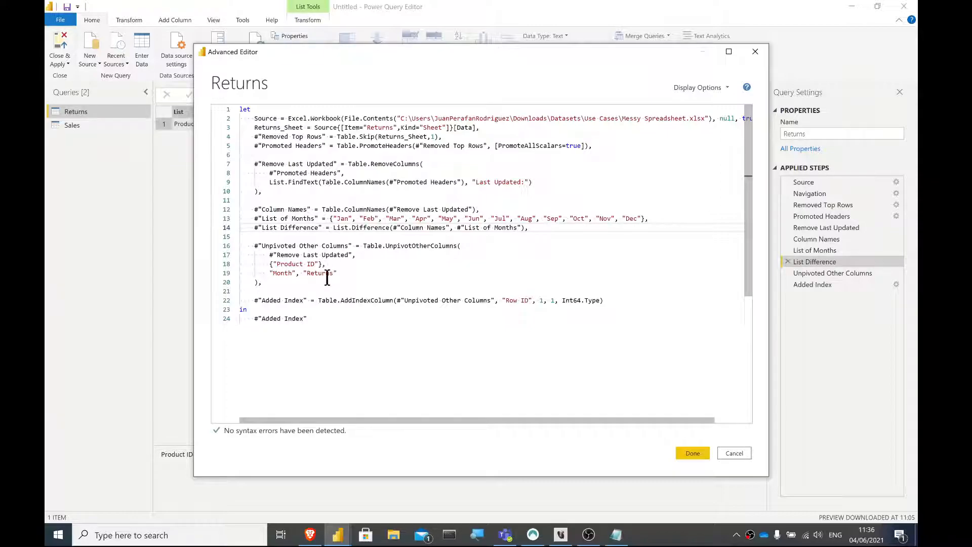
{"action": "left_click", "coordinate": [696, 456]}
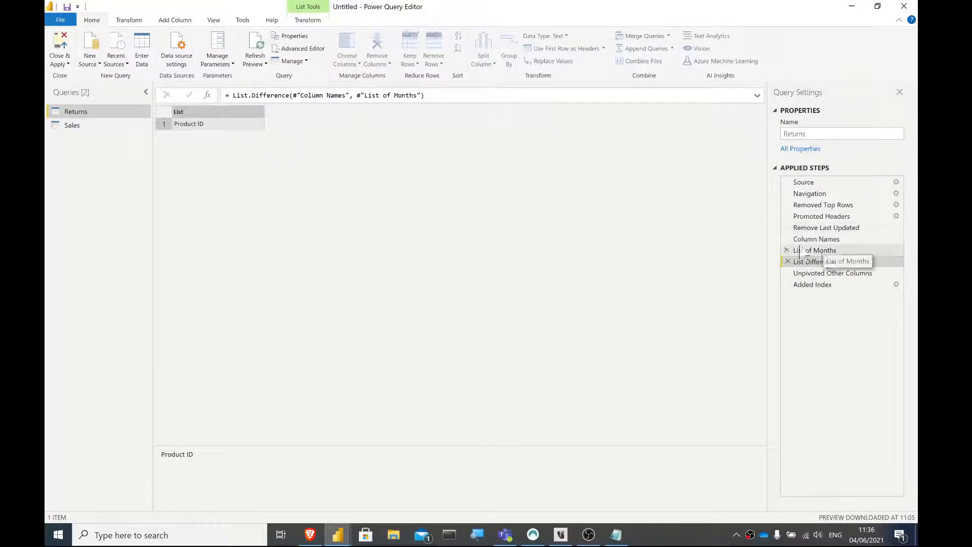
- In the Unpivoted Other Columns code, replace {"Product ID"} with the copied expression List.Difference(#"Column Names", #"List of Months")
{"action": "left_click", "coordinate": [302, 48]}
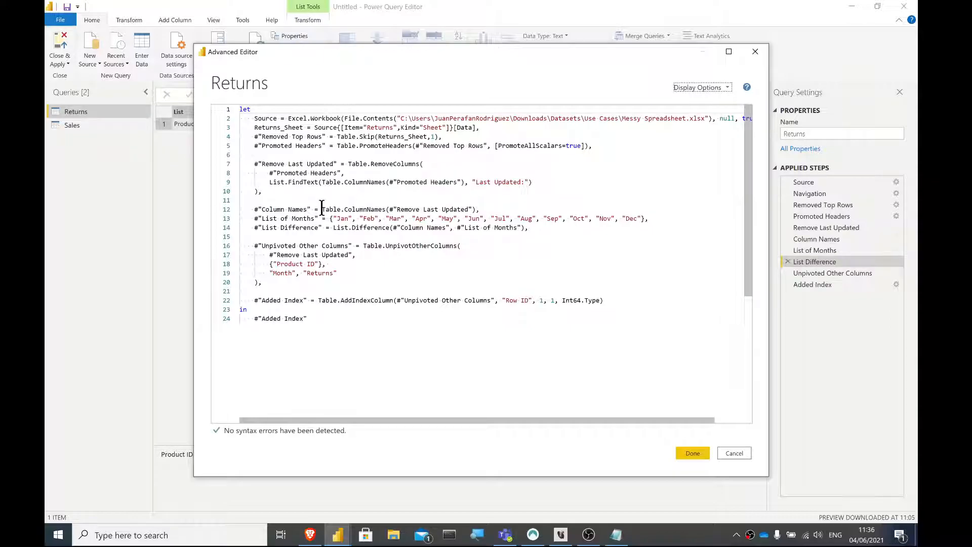
{"action": "left_click_drag", "start_coordinate": [333, 228], "coordinate": [524, 233]}
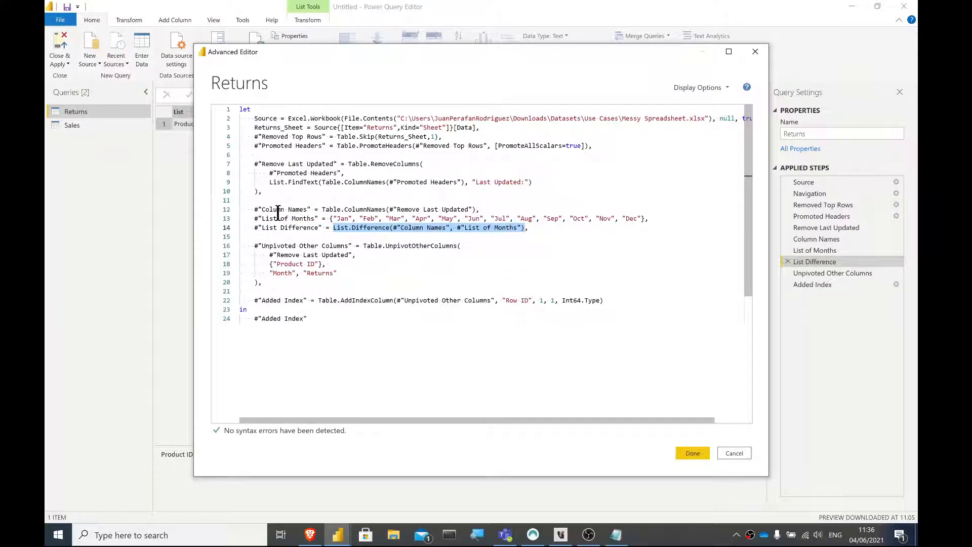
{"action": "left_click_drag", "start_coordinate": [258, 209], "coordinate": [584, 234]}
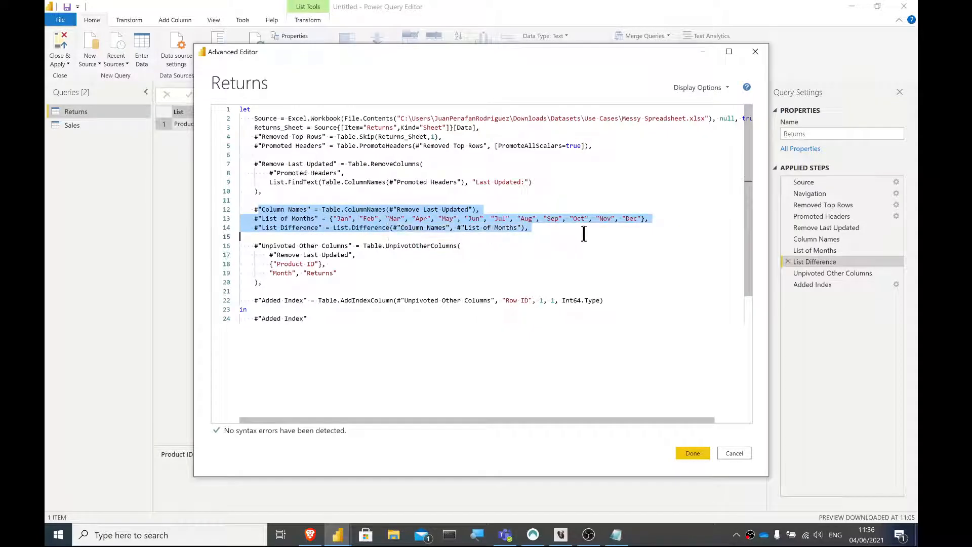
{"action": "left_click_drag", "start_coordinate": [333, 228], "coordinate": [526, 228]}
{"action": "key", "text": "ctrl+c"}
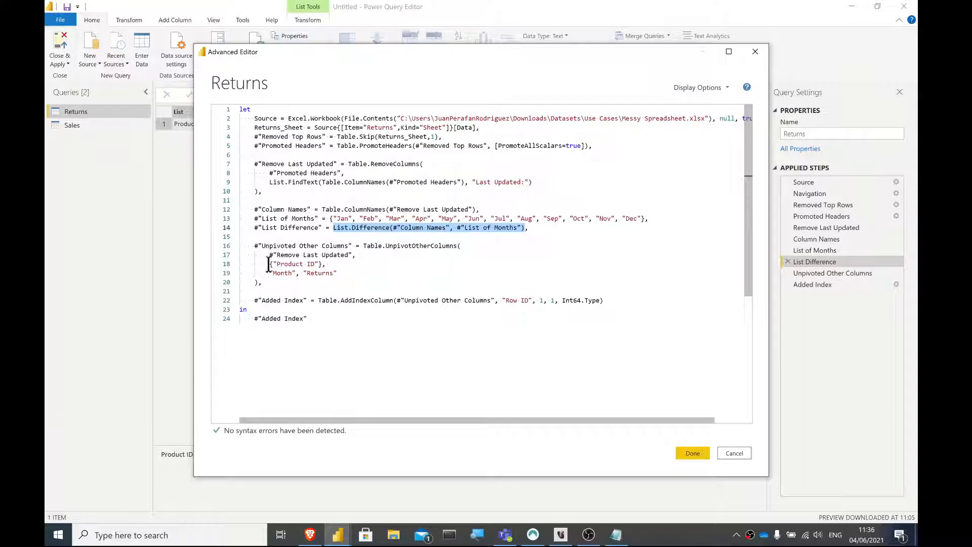
{"action": "left_click_drag", "start_coordinate": [269, 264], "coordinate": [324, 267]}
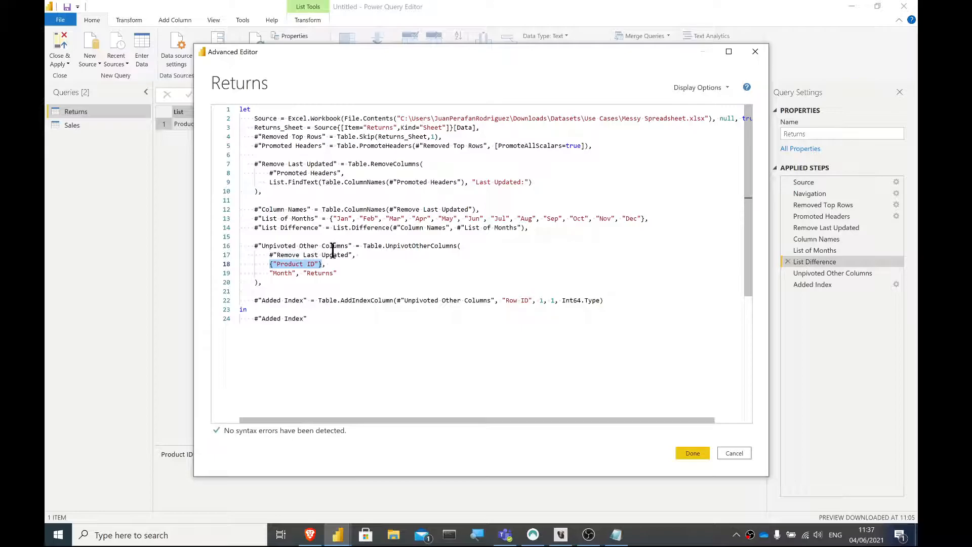
{"action": "left_click", "coordinate": [270, 264]}
{"action": "left_click_drag", "start_coordinate": [271, 264], "coordinate": [323, 265]}
{"action": "key", "text": "ctrl+v"}
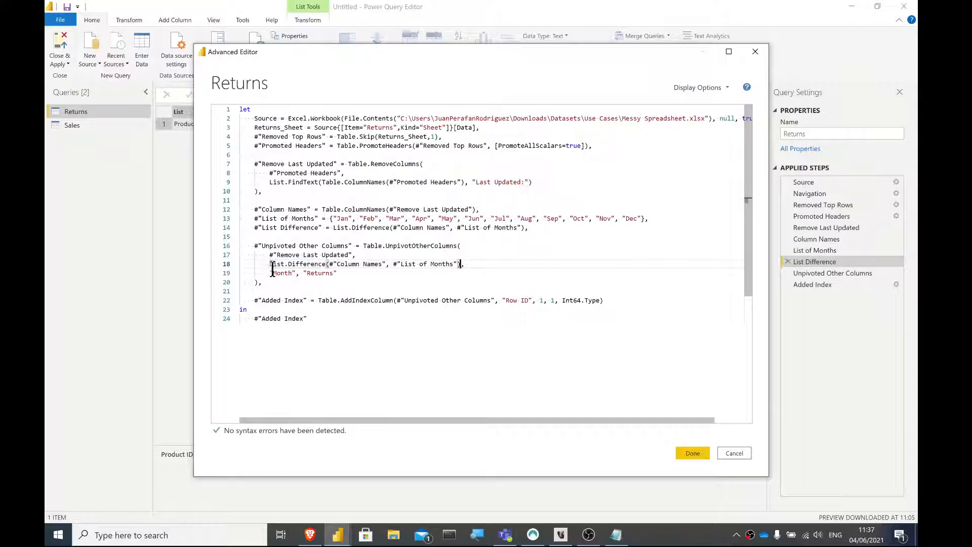
- Break the nested List.Difference call across lines, with each argument and the closing parenthesis on its own line
{"action": "key", "text": "Return"}
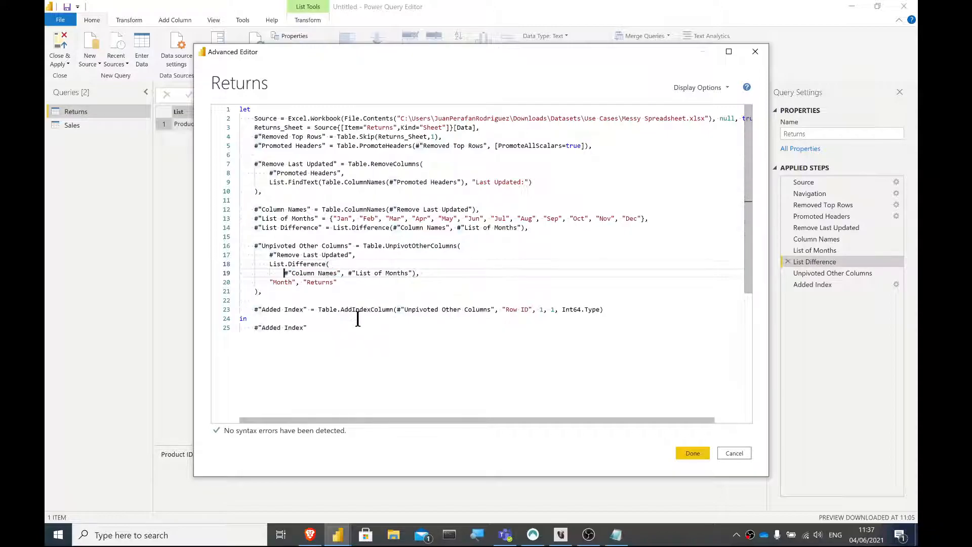
{"action": "left_click", "coordinate": [348, 273]}
{"action": "key", "text": "Return"}
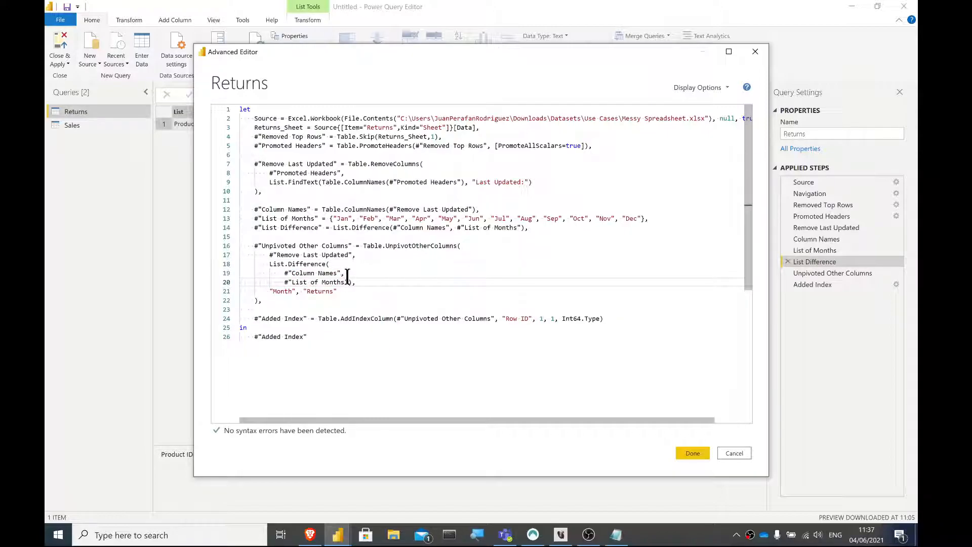
{"action": "left_click", "coordinate": [348, 282]}
{"action": "key", "text": "Return"}
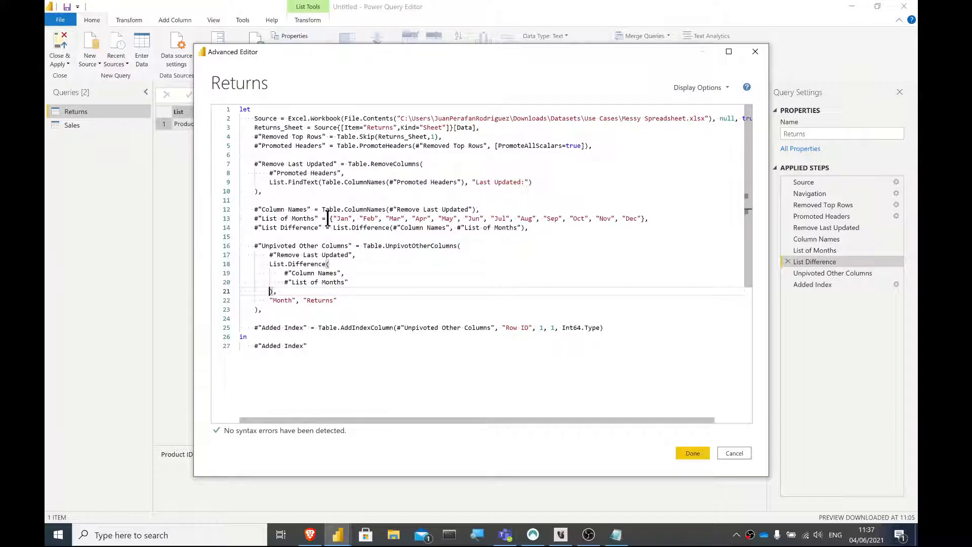
- In the nested List.Difference call, replace #"List of Months" with the literal {"Jan" … "Dec"} list and #"Column Names" with Table.ColumnNames(#"Remove Last Updated")
{"action": "left_click_drag", "start_coordinate": [330, 219], "coordinate": [647, 222]}
{"action": "key", "text": "ctrl+c"}
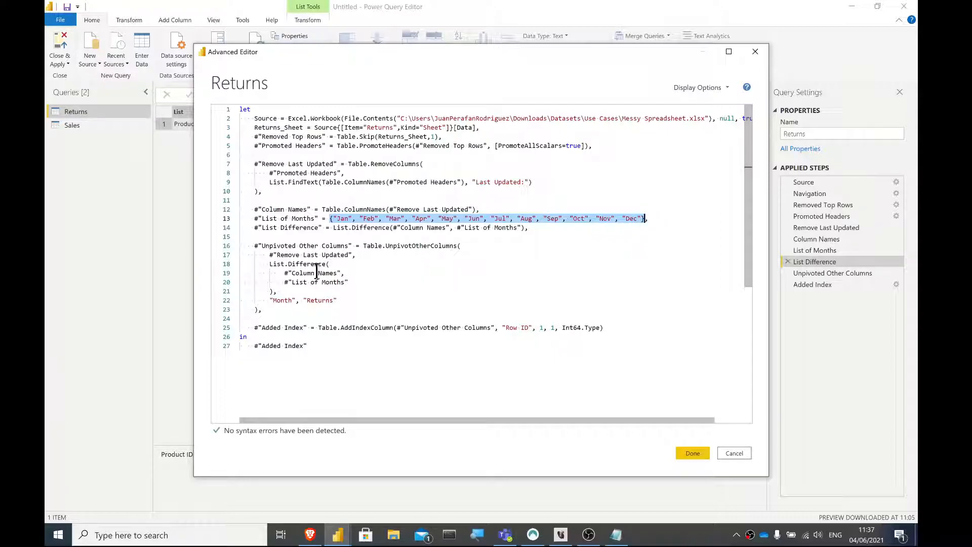
{"action": "left_click_drag", "start_coordinate": [284, 282], "coordinate": [349, 285]}
{"action": "key", "text": "ctrl+v"}
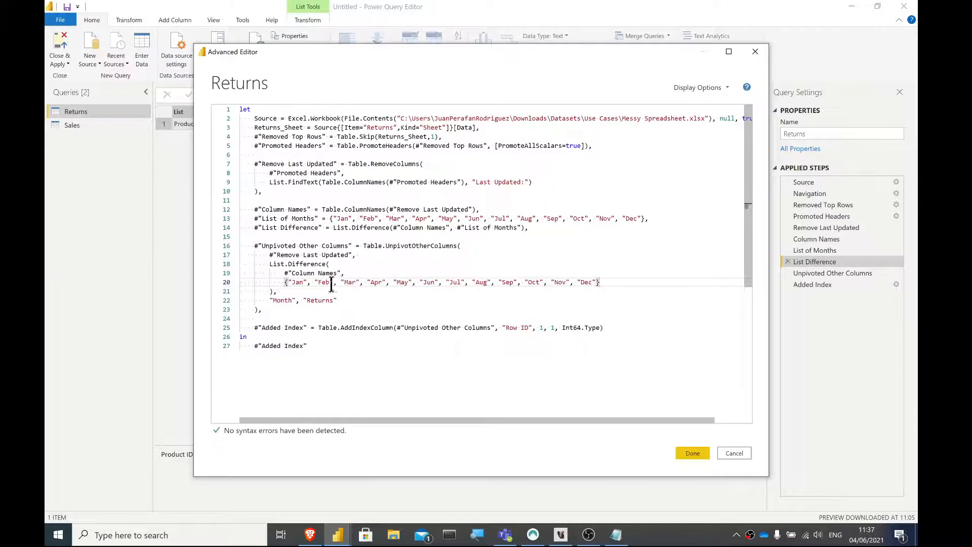
{"action": "left_click", "coordinate": [322, 210]}
{"action": "left_click_drag", "start_coordinate": [323, 209], "coordinate": [476, 209]}
{"action": "key", "text": "ctrl+c"}
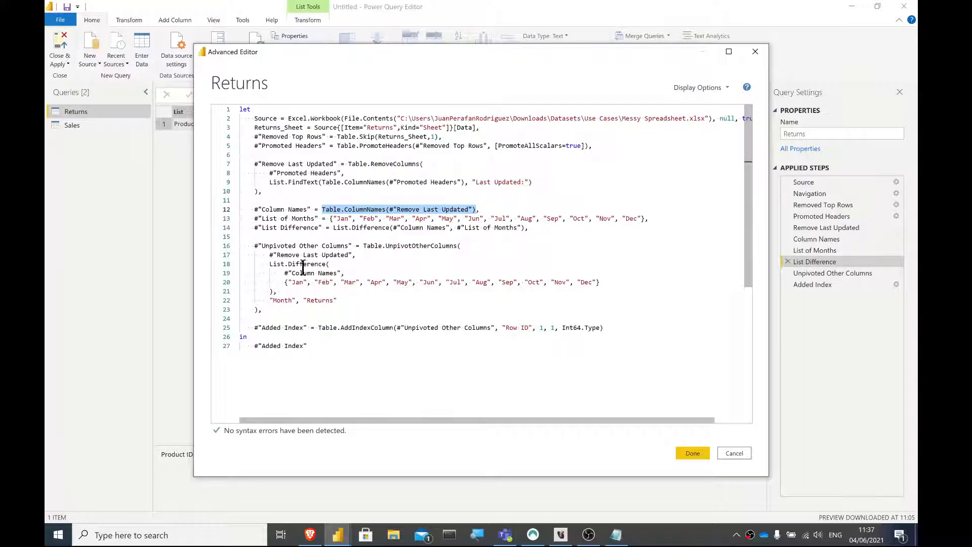
{"action": "left_click_drag", "start_coordinate": [284, 273], "coordinate": [339, 273]}
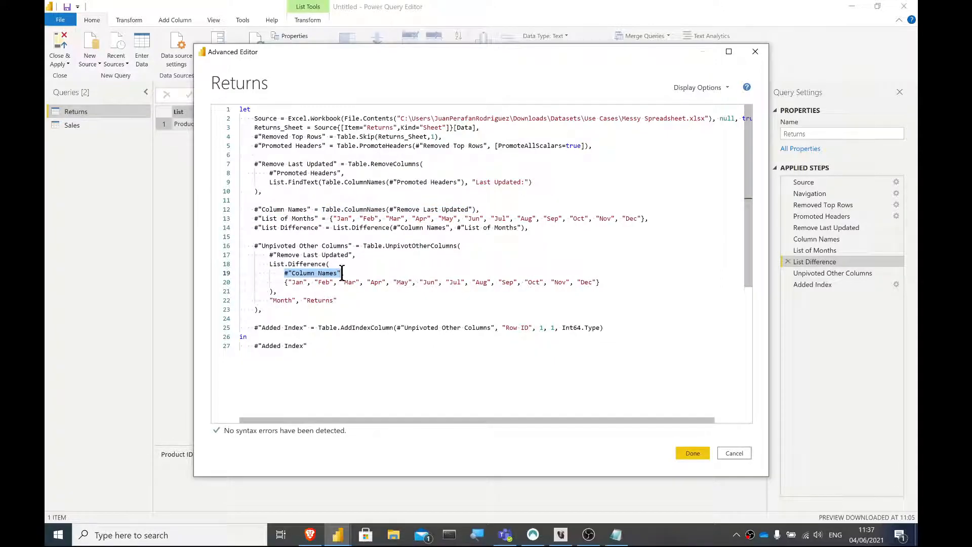
{"action": "key", "text": "ctrl+v"}
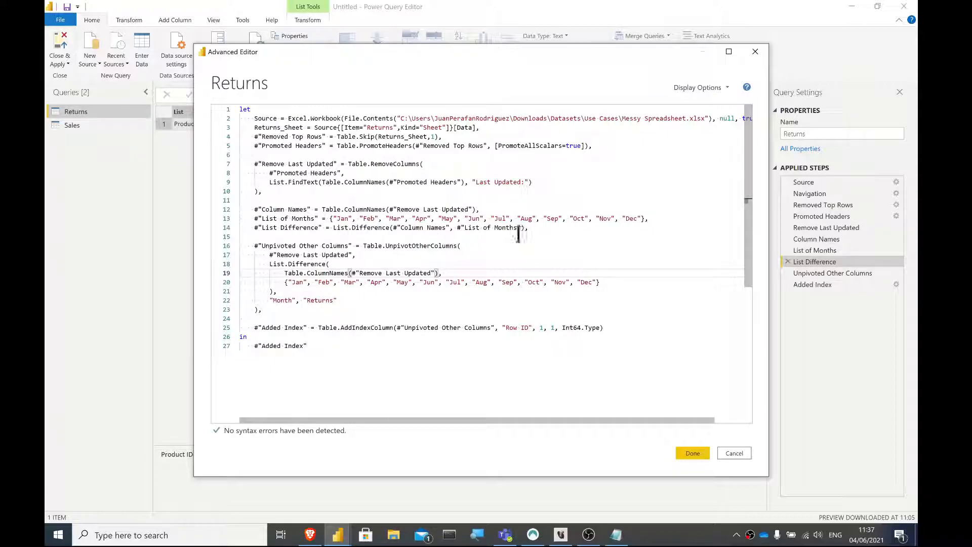
- Delete the Column Names, List of Months and List Difference lines from the Returns code, apply it and check the Unpivoted Other Columns step
{"action": "left_click_drag", "start_coordinate": [528, 227], "coordinate": [213, 215]}
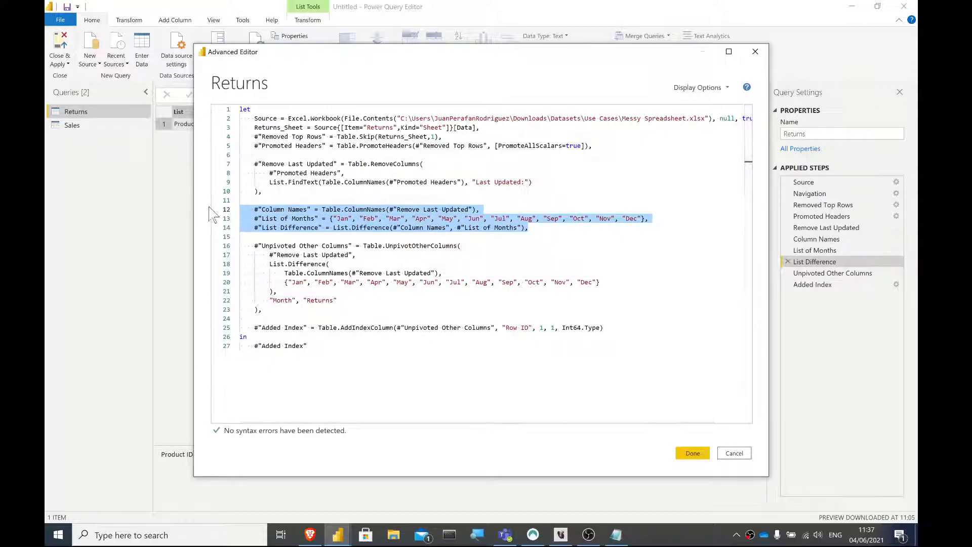
{"action": "key", "text": "BackSpace"}
{"action": "key", "text": "BackSpace"}
{"action": "key", "text": "BackSpace"}
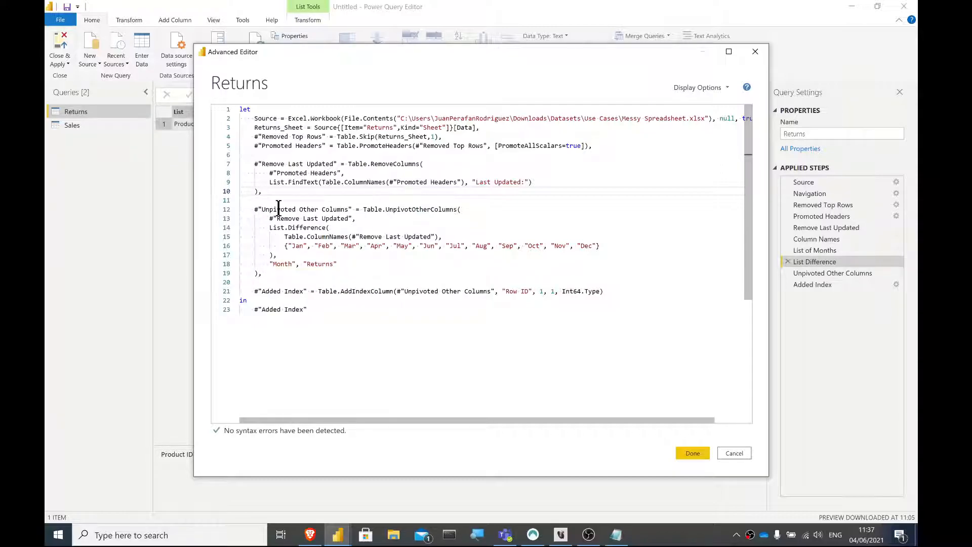
{"action": "left_click", "coordinate": [690, 454]}
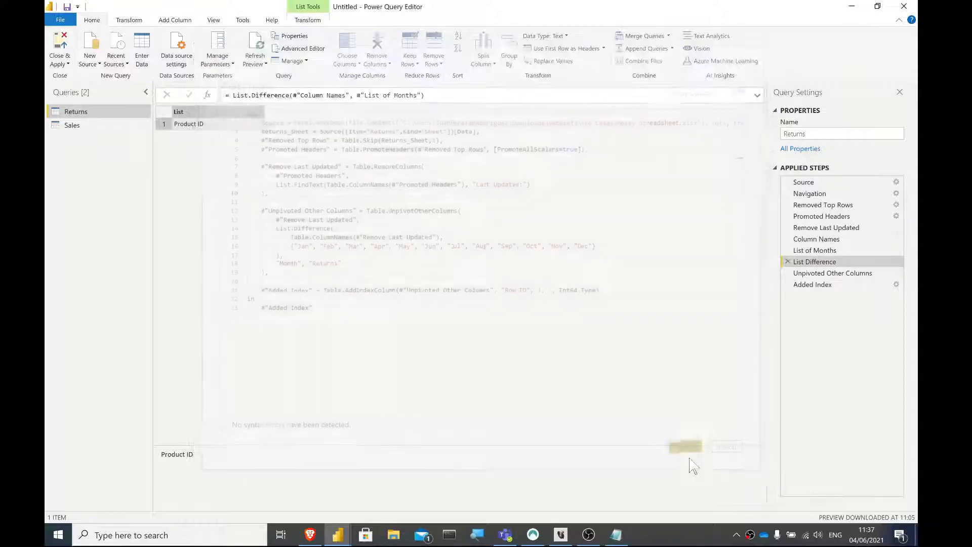
{"action": "left_click", "coordinate": [844, 239]}
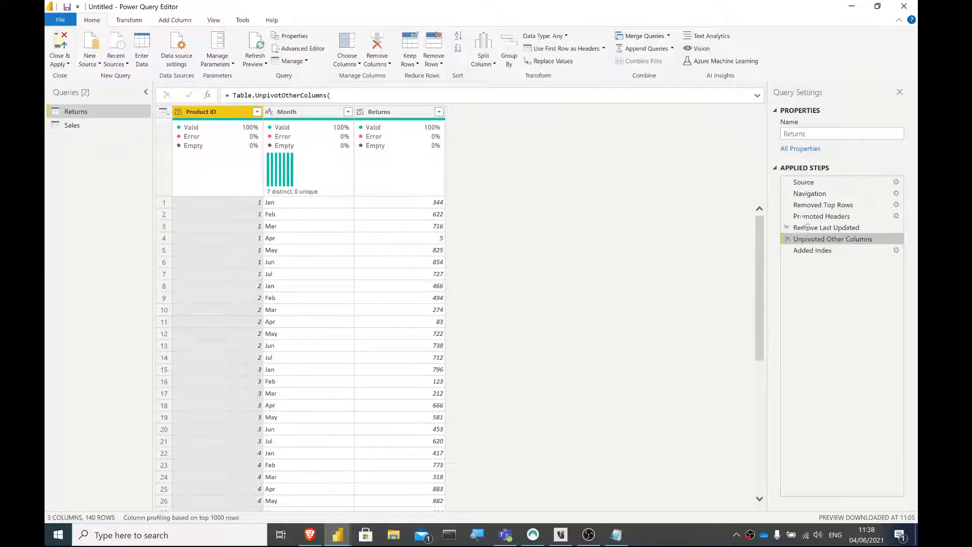
- In the Returns query's code, rename the Unpivoted Other Columns step as "Unpivoted Months"
{"action": "left_click", "coordinate": [314, 53]}
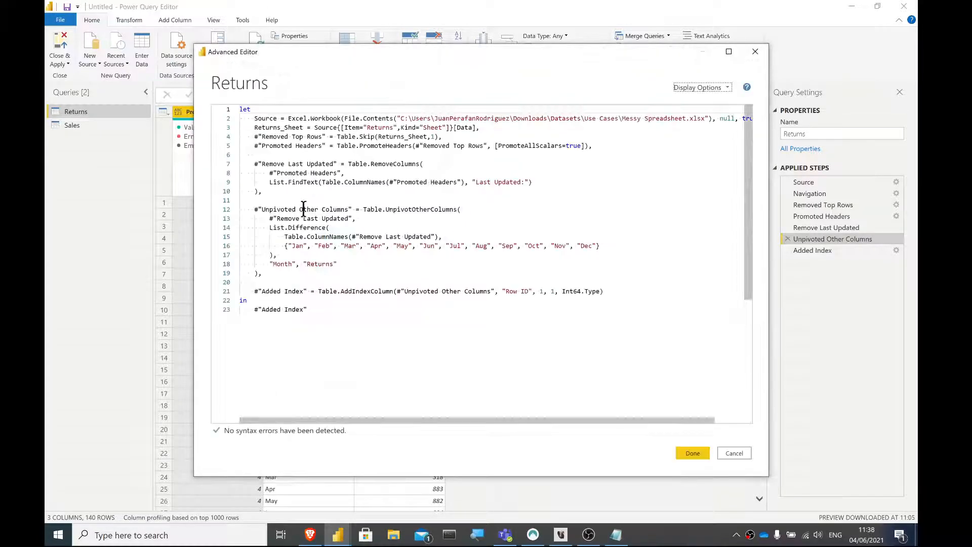
{"action": "left_click_drag", "start_coordinate": [348, 209], "coordinate": [269, 209]}
{"action": "type", "text": "Unpiv"}
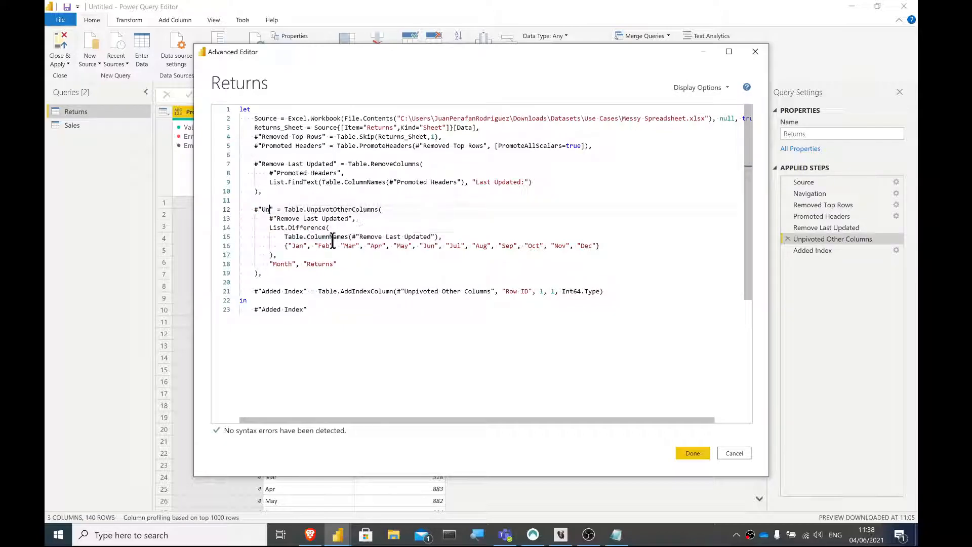
{"action": "type", "text": "oted Months"}
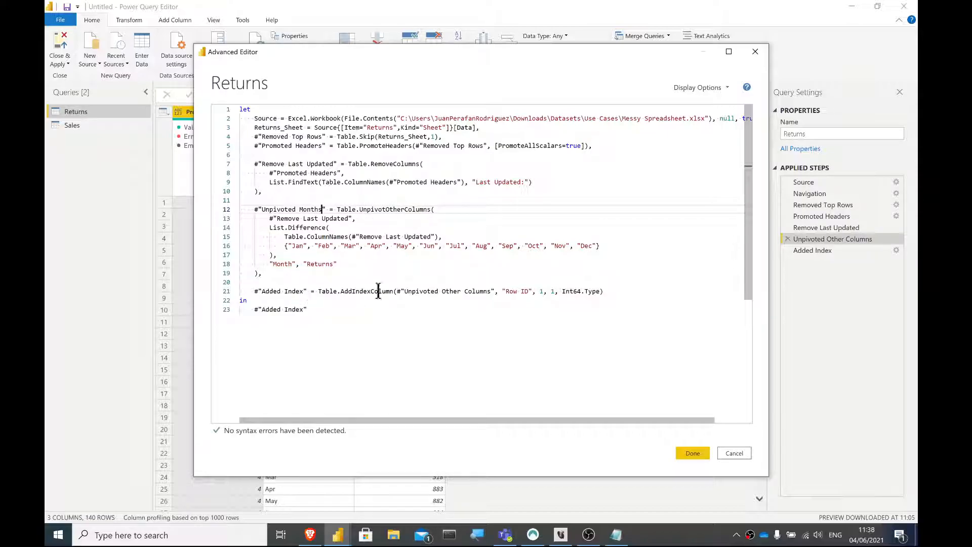
- Change the Added Index line's reference from "Unpivoted Other Columns" to "Unpivoted Month" and apply the code
{"action": "double_click", "coordinate": [427, 293]}
{"action": "mouse_move", "coordinate": [443, 292]}
{"action": "left_mouse_down"}
{"action": "mouse_move", "coordinate": [479, 297]}
{"action": "mouse_move", "coordinate": [441, 289]}
{"action": "left_mouse_up"}
{"action": "left_click", "coordinate": [479, 296]}
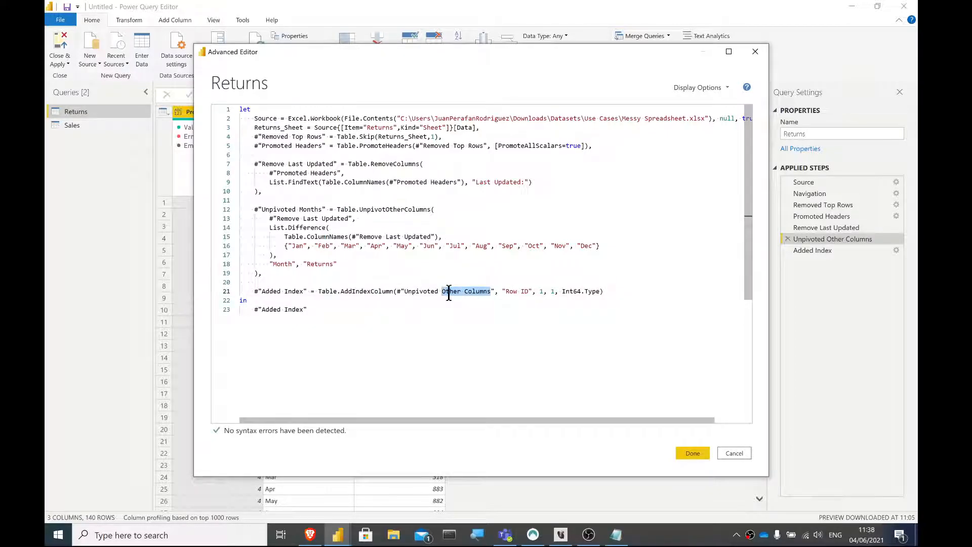
{"action": "type", "text": "Month"}
{"action": "left_click", "coordinate": [438, 372]}
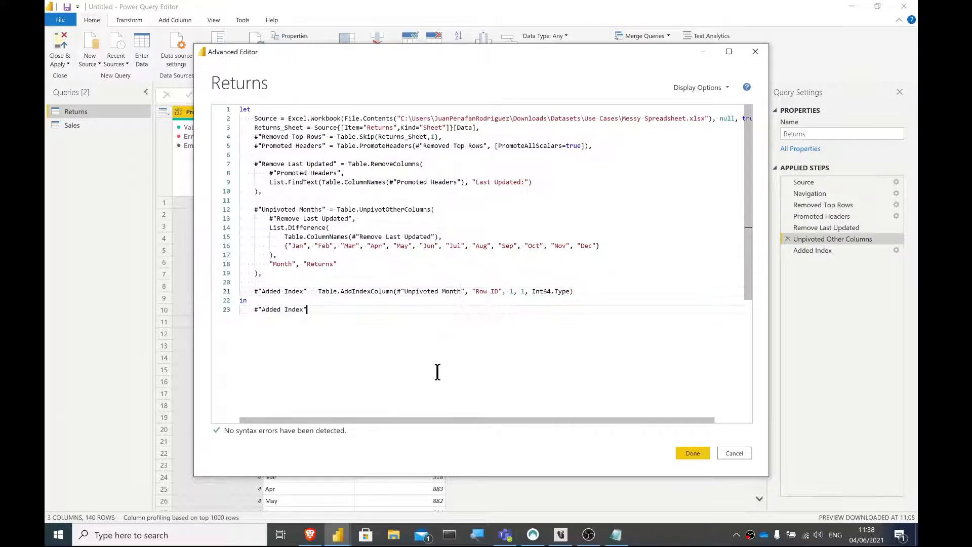
{"action": "left_click", "coordinate": [692, 453]}
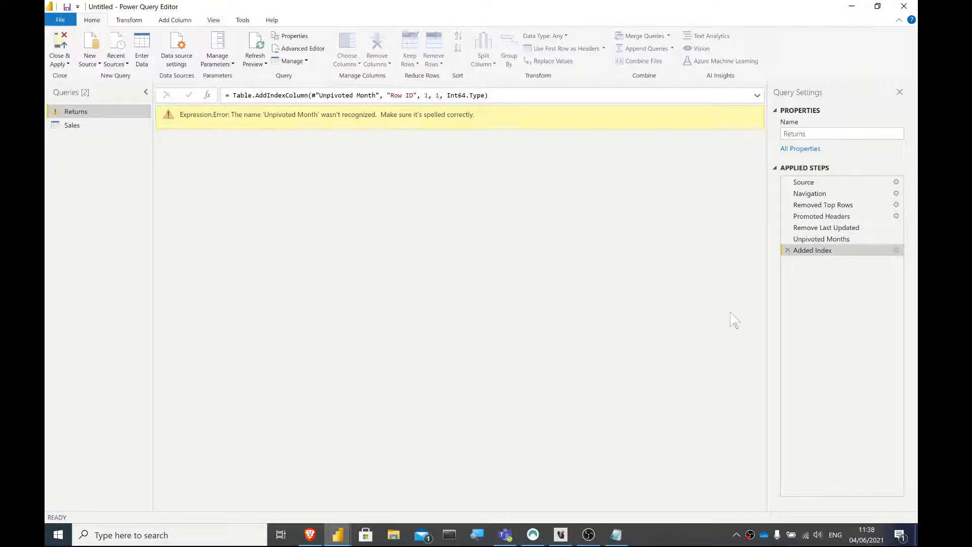
- Correct the step reference in the Added Index formula to #"Unpivoted Months"
{"action": "left_click", "coordinate": [376, 95]}
{"action": "type", "text": "s"}
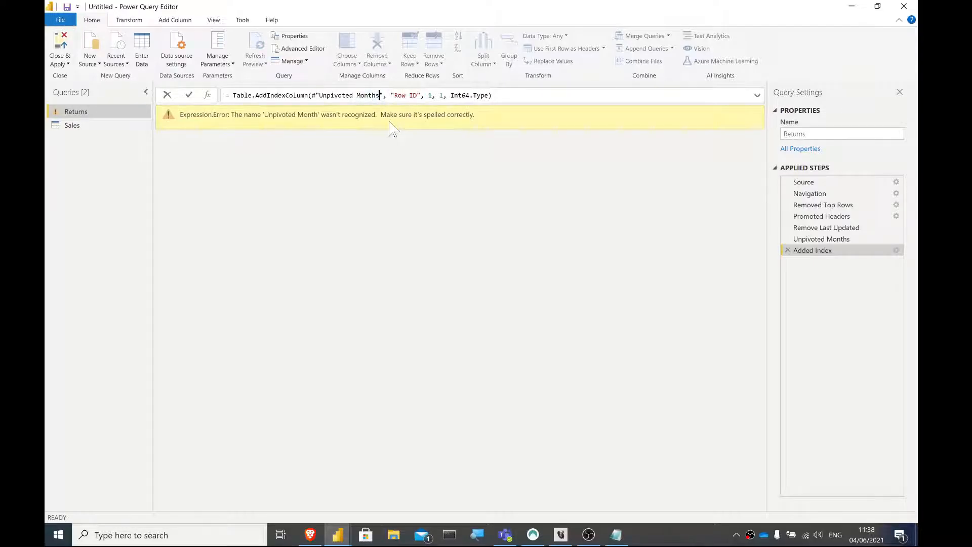
{"action": "key", "text": "Return"}
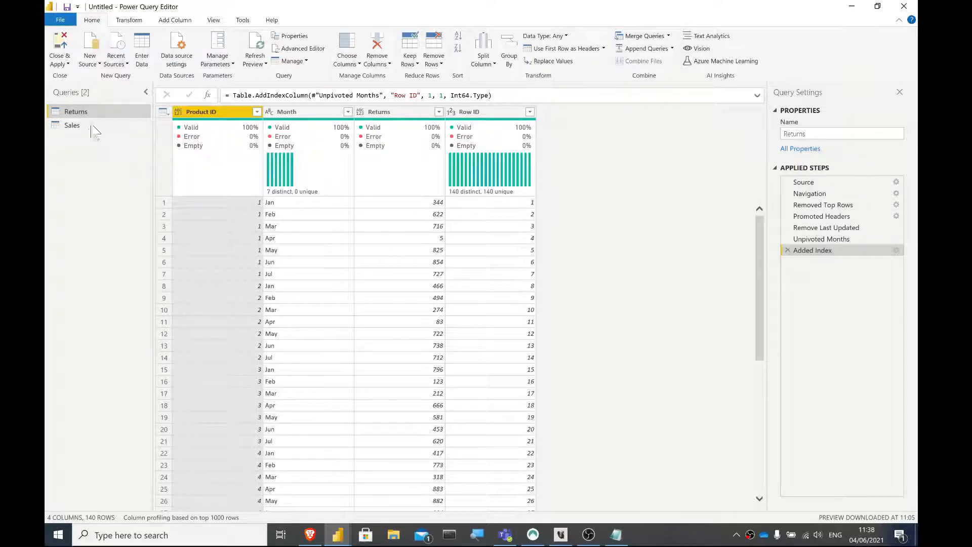
- Copy the entire code of the Returns query and close its code editor
{"action": "left_click", "coordinate": [292, 51]}
{"action": "left_click_drag", "start_coordinate": [375, 317], "coordinate": [192, 109]}
{"action": "left_click", "coordinate": [76, 128]}
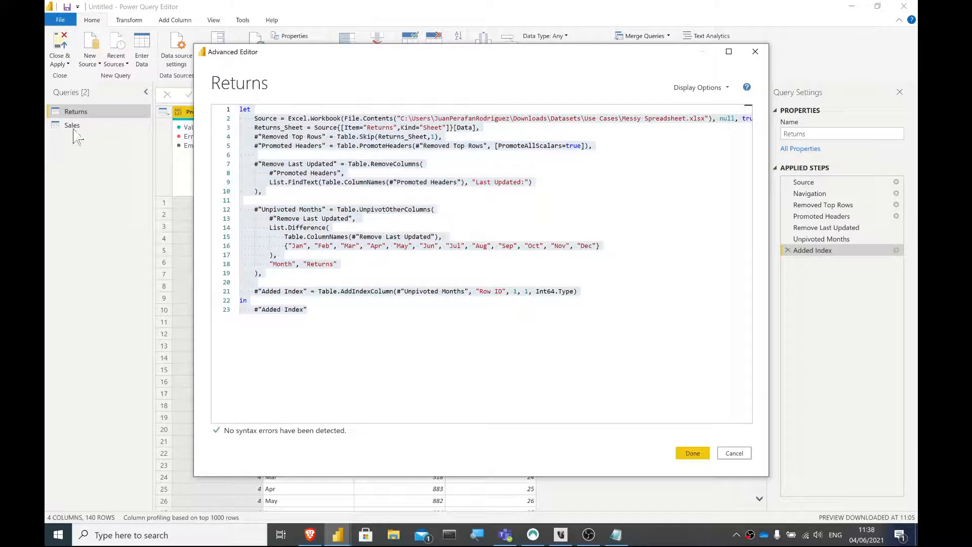
{"action": "left_click", "coordinate": [693, 453]}
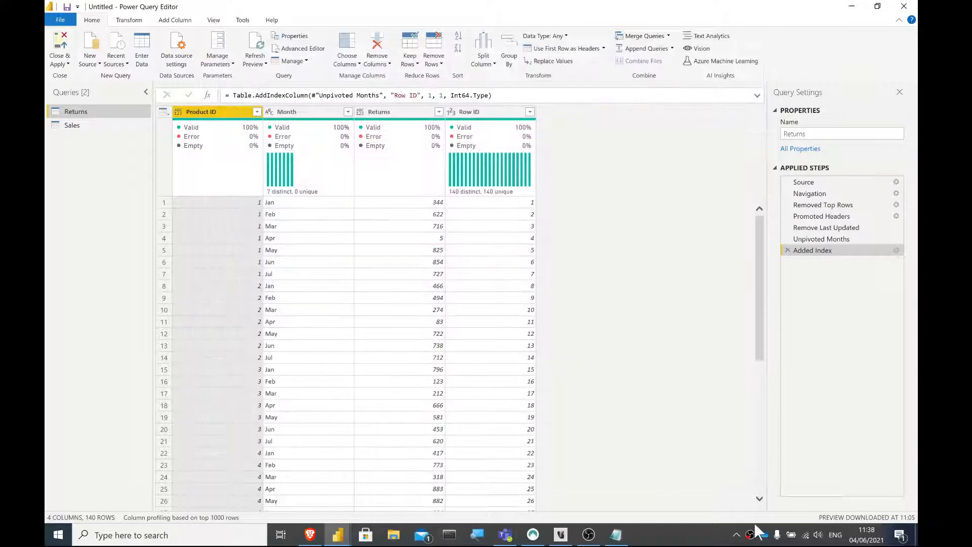